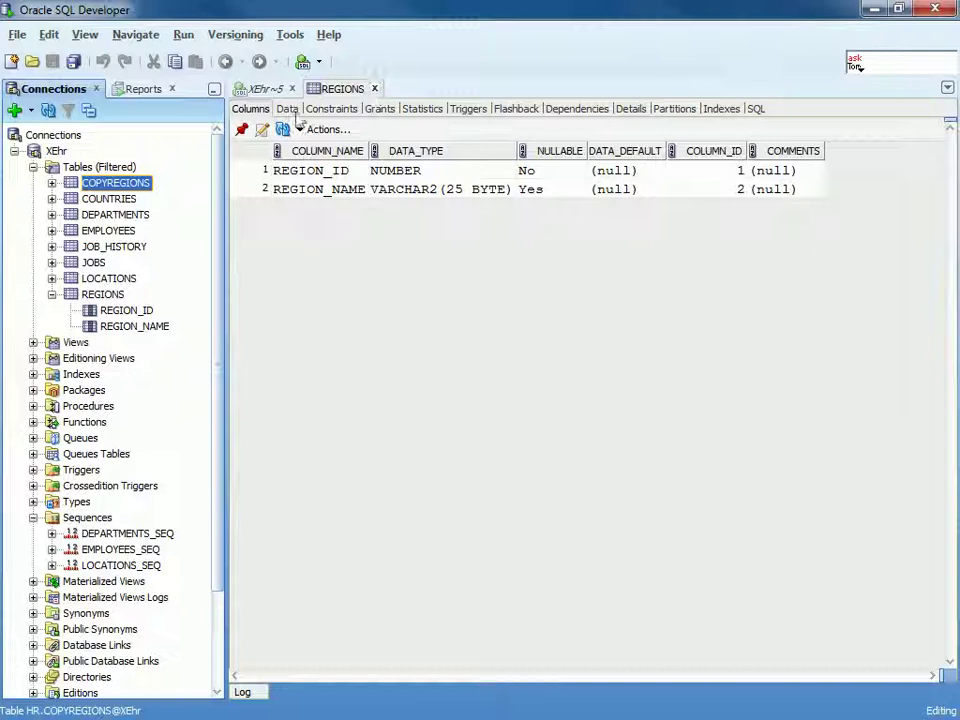
Close the REGIONS table view and start creating a new table in the HR schema
{"action": "left_click", "coordinate": [376, 89]}
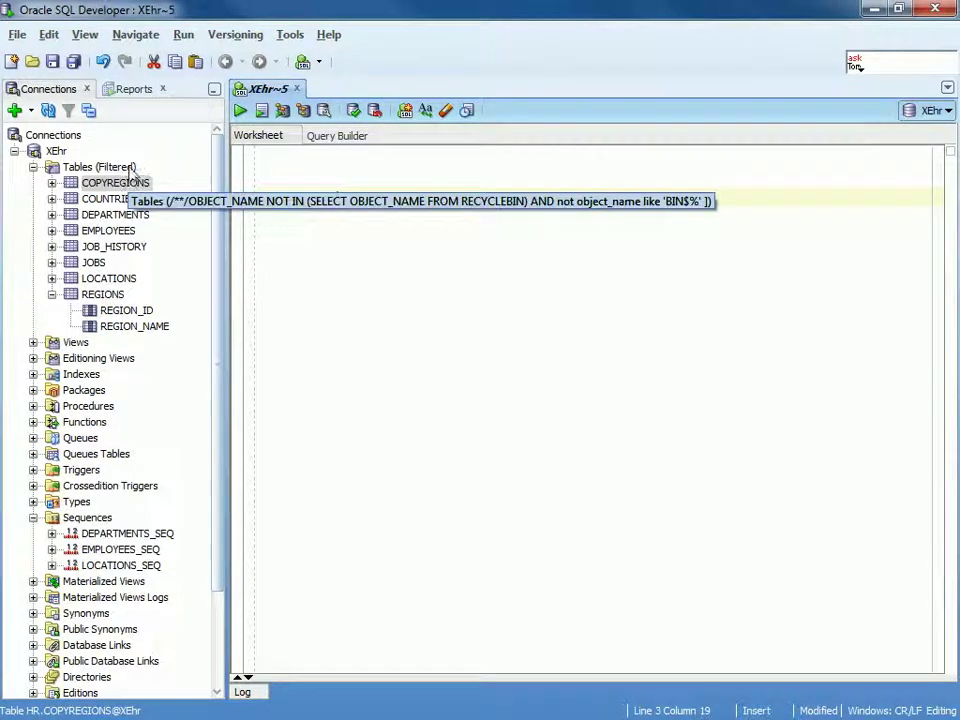
{"action": "left_click", "coordinate": [100, 168]}
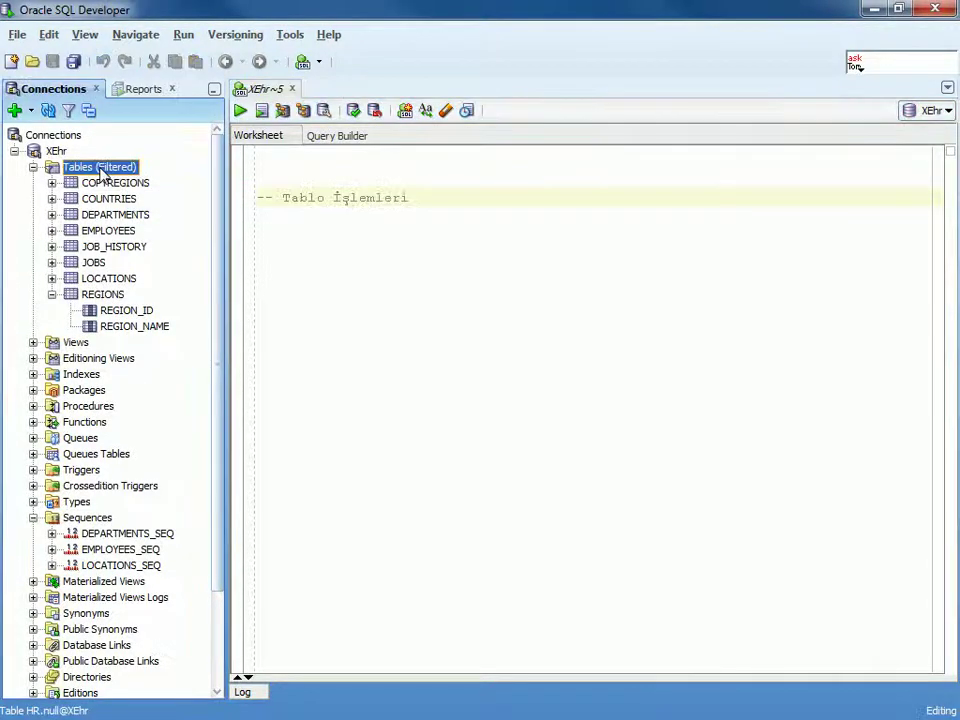
{"action": "right_click", "coordinate": [101, 172]}
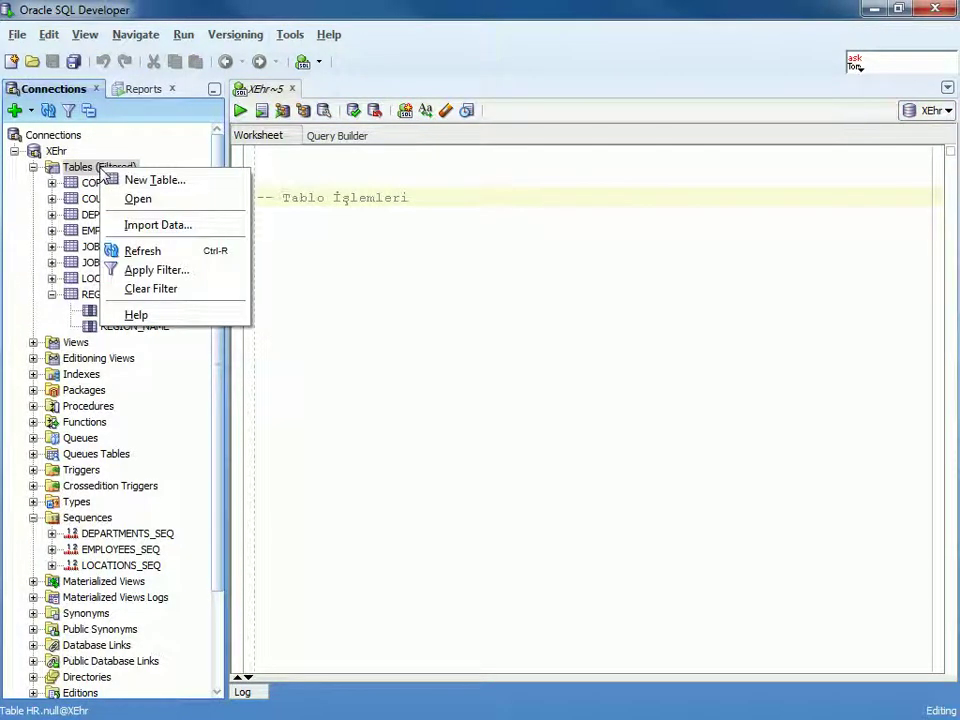
{"action": "left_click", "coordinate": [180, 187]}
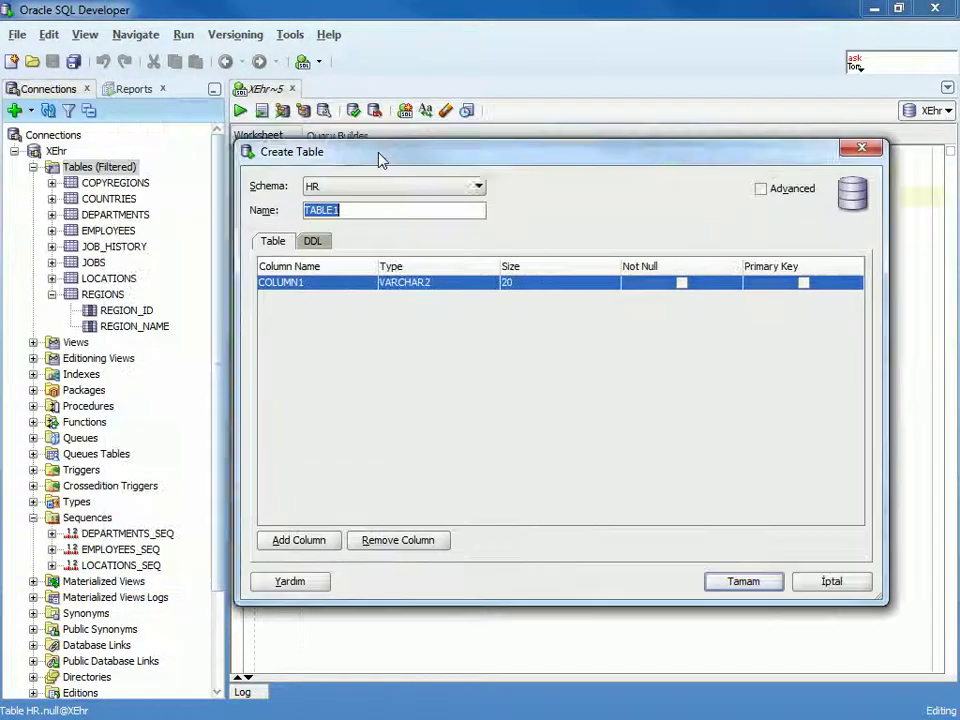
{"action": "left_click_drag", "start_coordinate": [381, 156], "coordinate": [396, 184]}
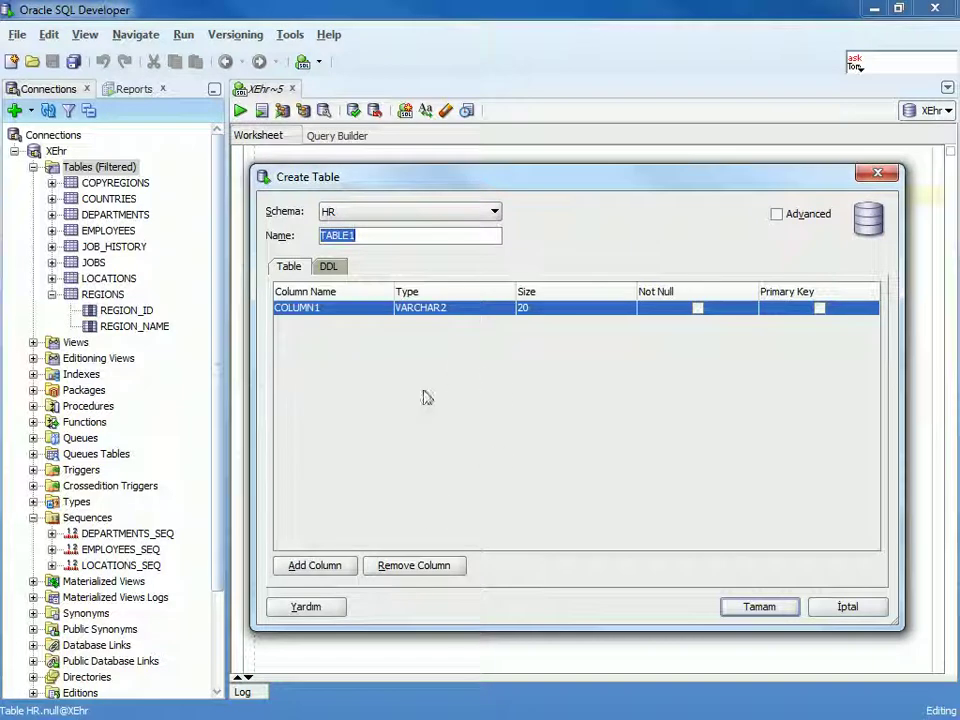
{"action": "left_click", "coordinate": [411, 216]}
{"action": "left_click", "coordinate": [411, 217]}
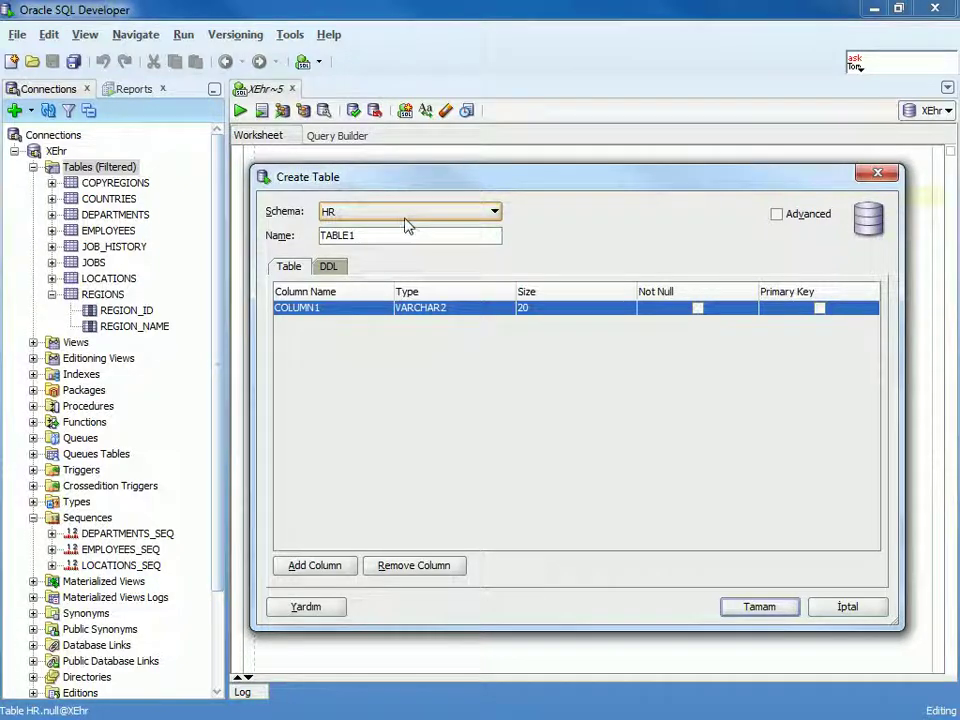
Name the new table REGS
{"action": "double_click", "coordinate": [396, 242]}
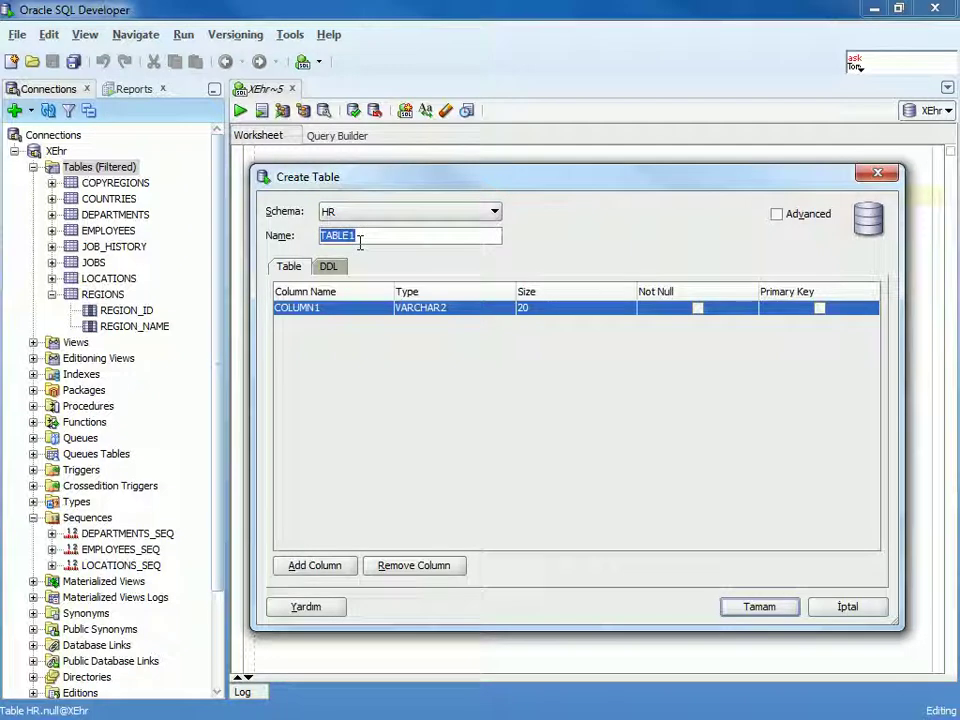
{"action": "type", "text": "RE"}
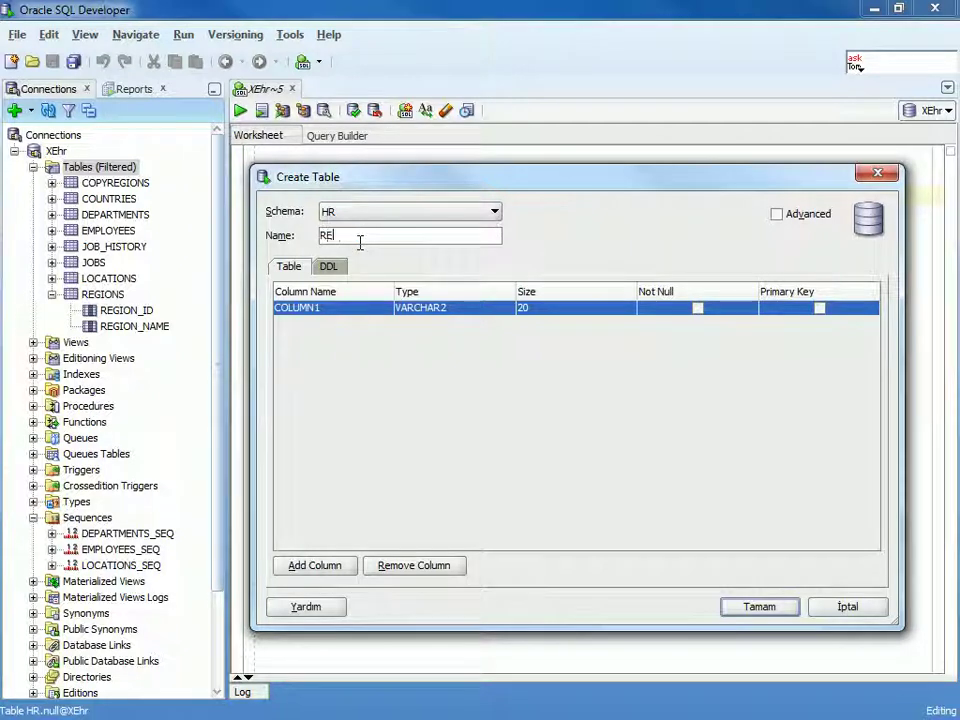
{"action": "type", "text": "GS"}
{"action": "key", "text": "BackSpace"}
{"action": "key", "text": "BackSpace"}
{"action": "key", "text": "BackSpace"}
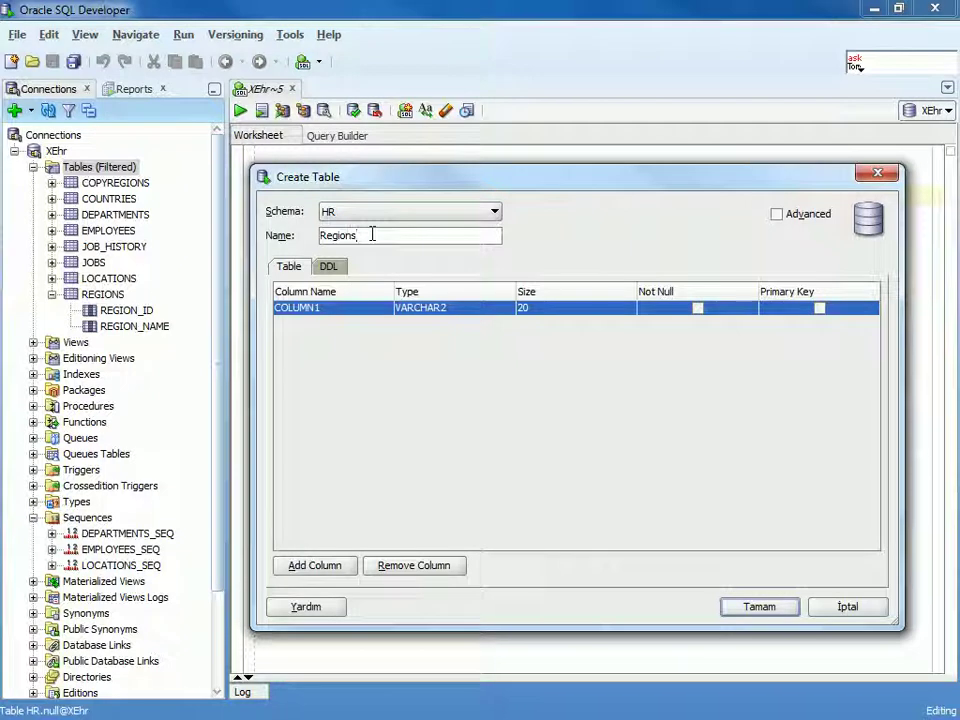
{"action": "left_click_drag", "start_coordinate": [371, 234], "coordinate": [300, 235]}
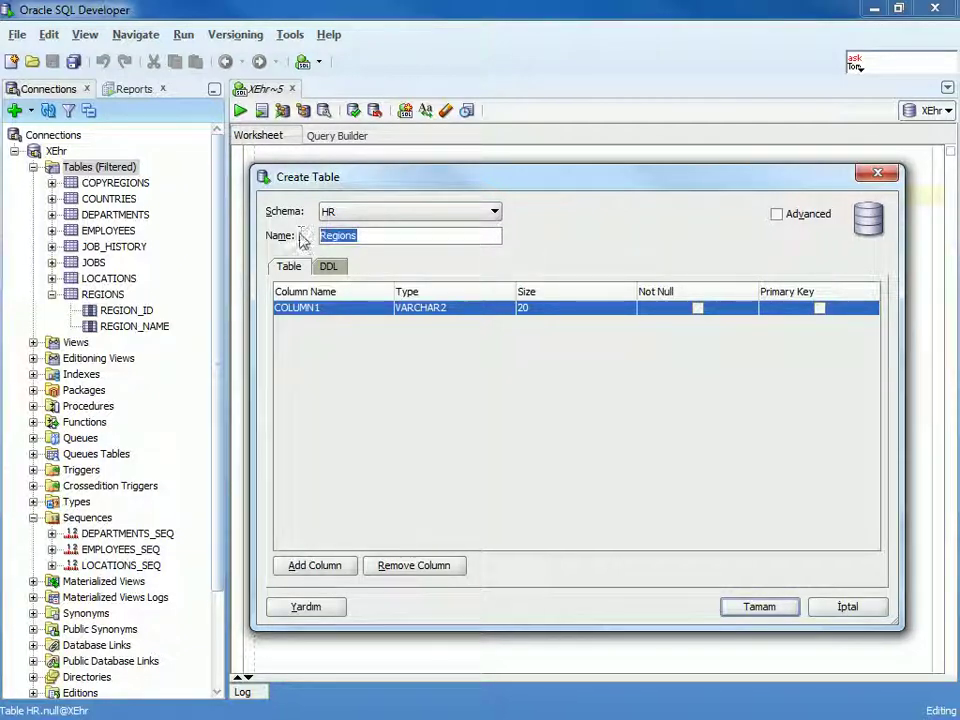
{"action": "key", "text": "End"}
{"action": "left_click_drag", "start_coordinate": [325, 236], "coordinate": [366, 235]}
{"action": "key", "text": "BackSpace"}
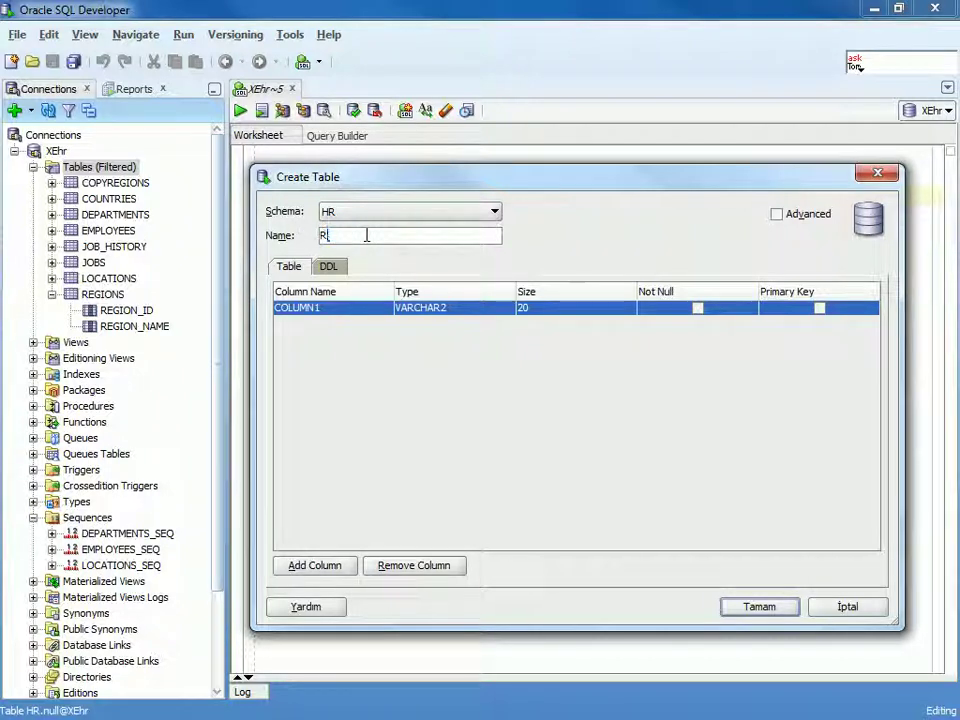
{"action": "type", "text": "EGS"}
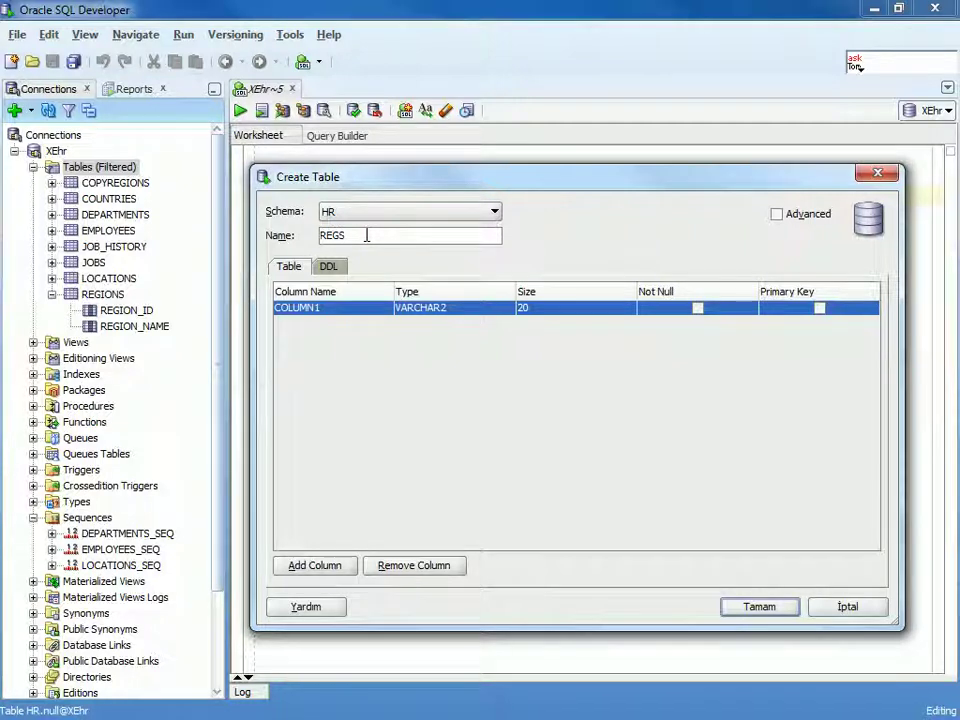
Name the first column RegionID and set its data type to NUMBER
{"action": "double_click", "coordinate": [330, 308]}
{"action": "left_click_drag", "start_coordinate": [303, 308], "coordinate": [330, 376]}
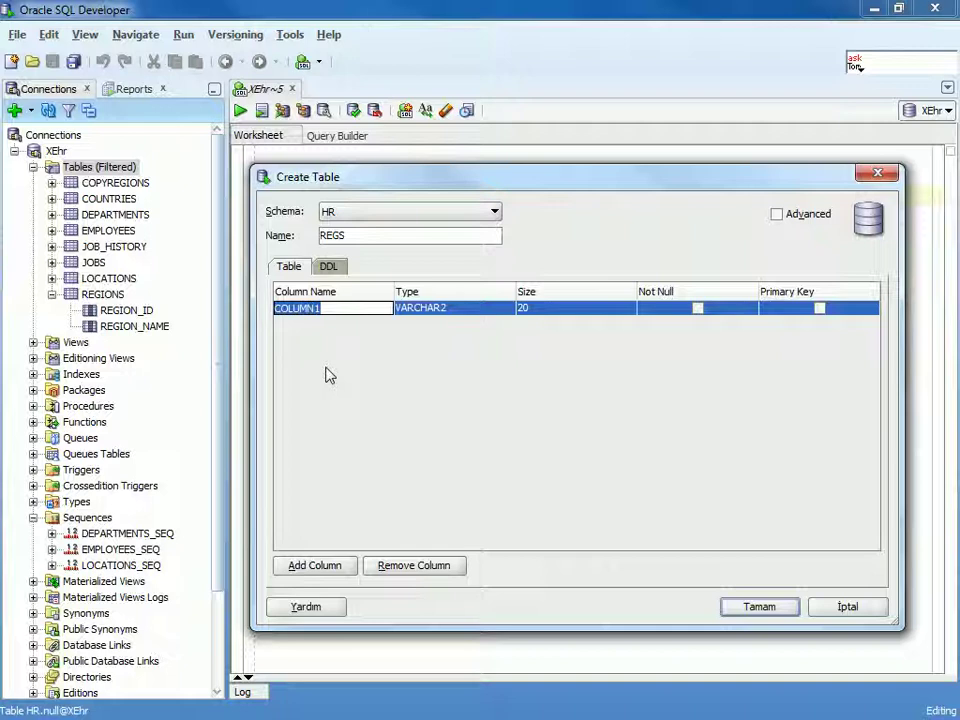
{"action": "type", "text": "RegionID"}
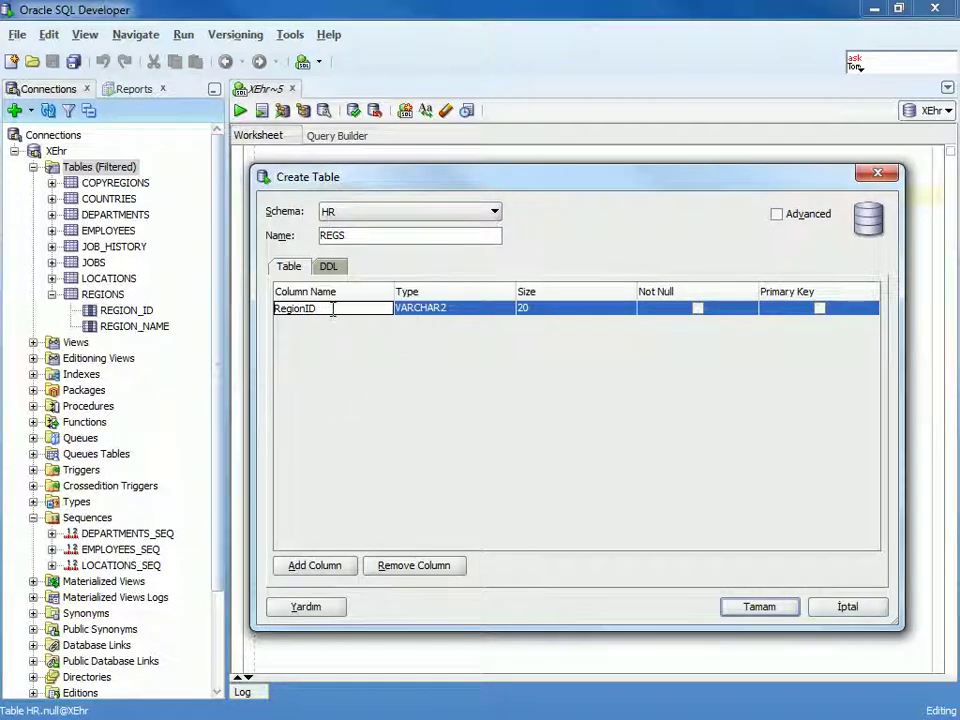
{"action": "left_click", "coordinate": [426, 314]}
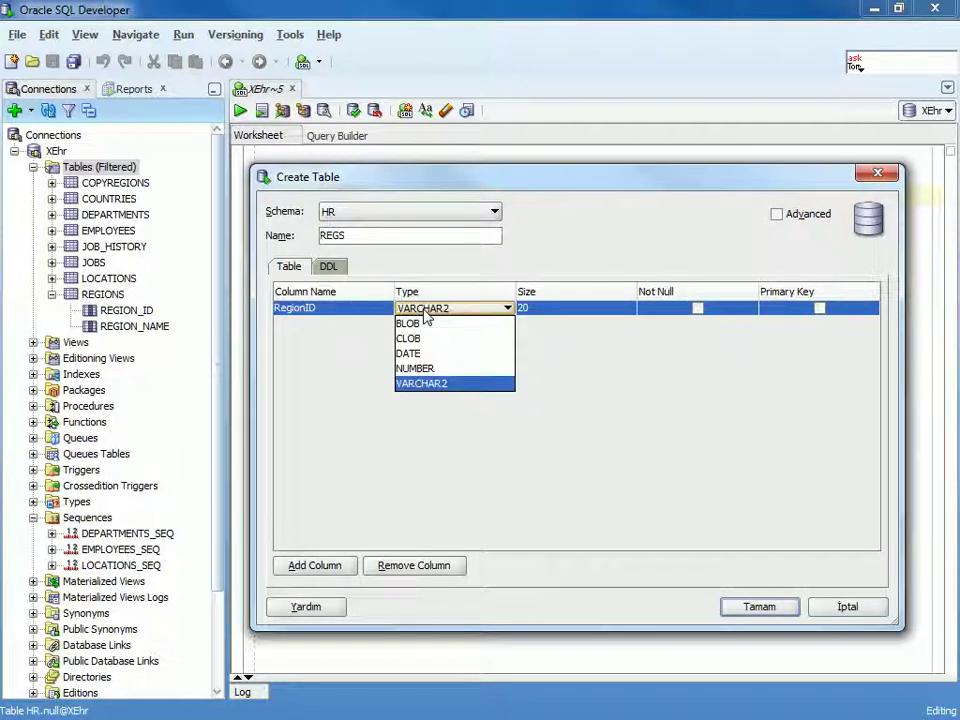
{"action": "left_click", "coordinate": [418, 369]}
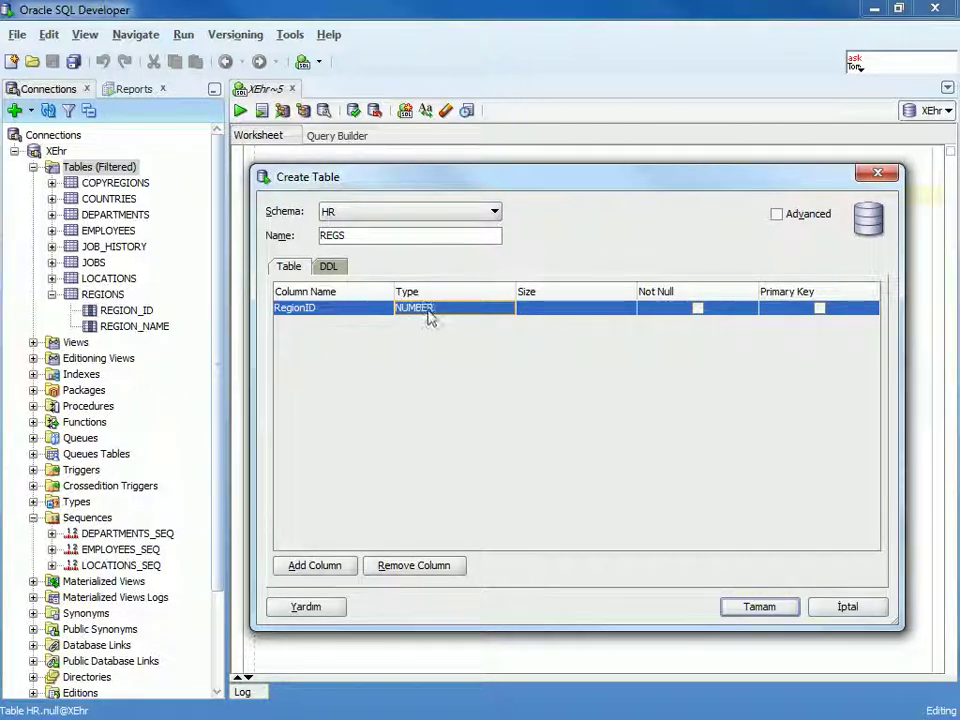
Leave the RegionID column's size empty and mark the column as Not Null and Primary Key
{"action": "left_click", "coordinate": [564, 315]}
{"action": "left_click", "coordinate": [564, 315]}
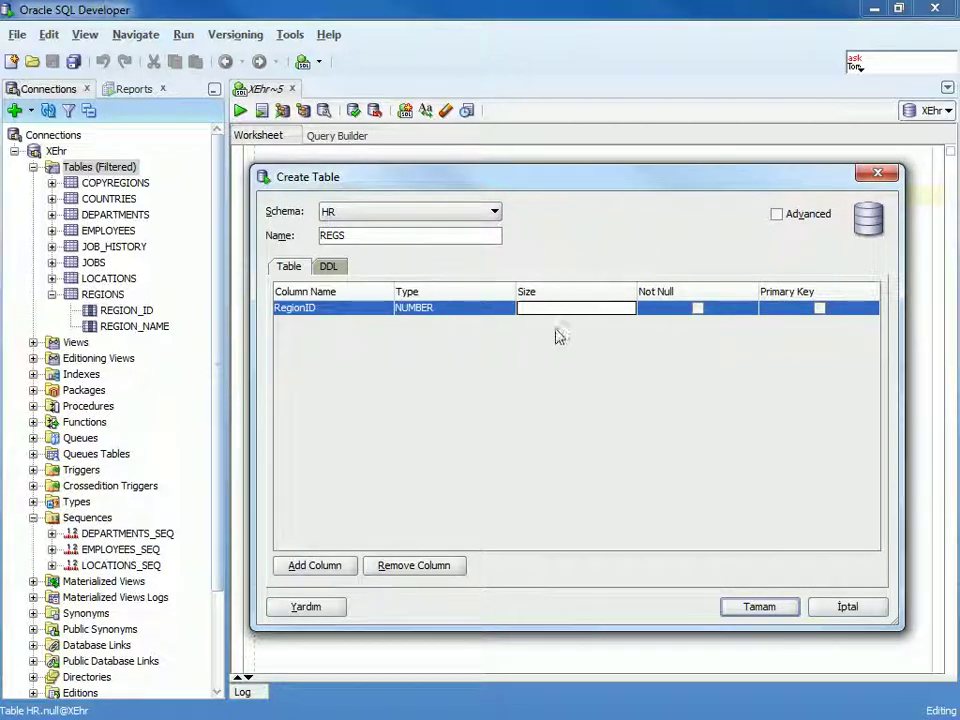
{"action": "left_click", "coordinate": [698, 309]}
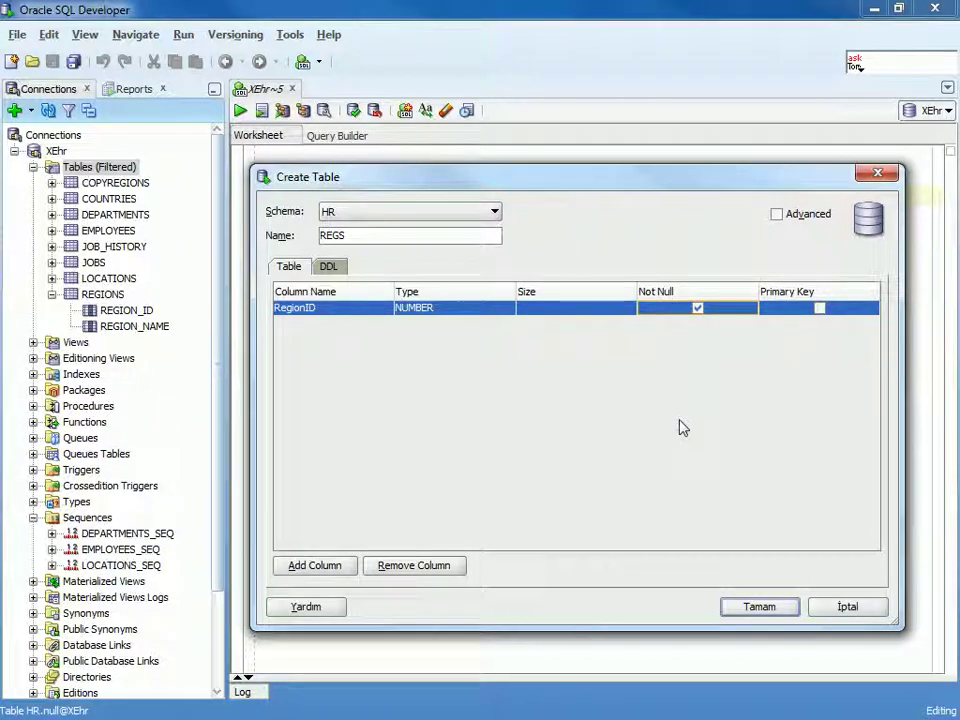
{"action": "left_click", "coordinate": [819, 309]}
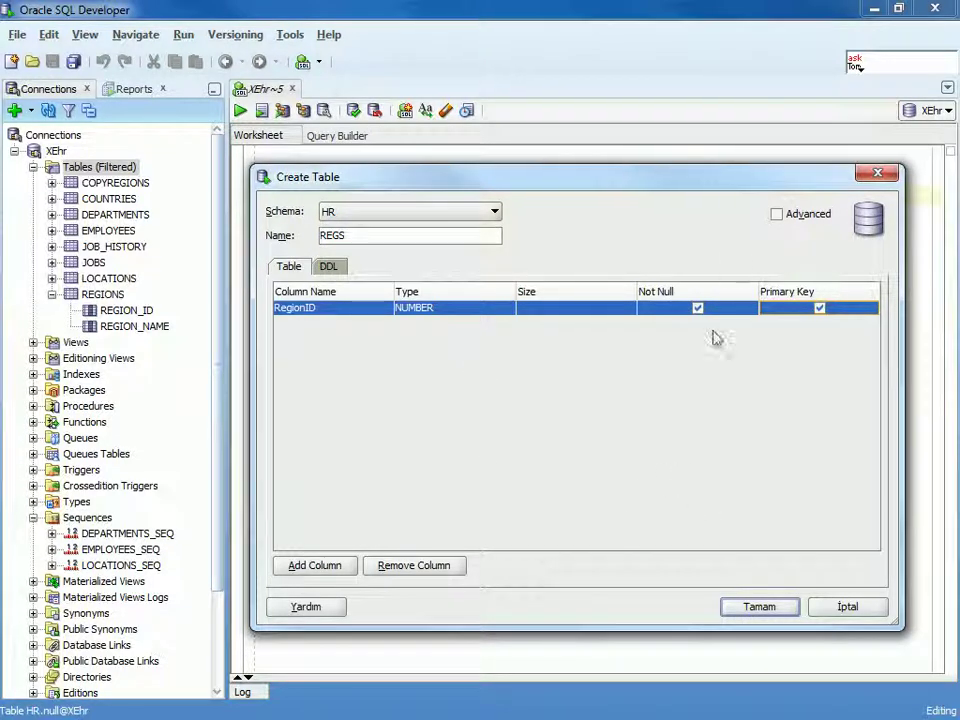
Examine the generated CREATE TABLE statement for REGS, including its column definition and primary key constraint
{"action": "left_click", "coordinate": [335, 270]}
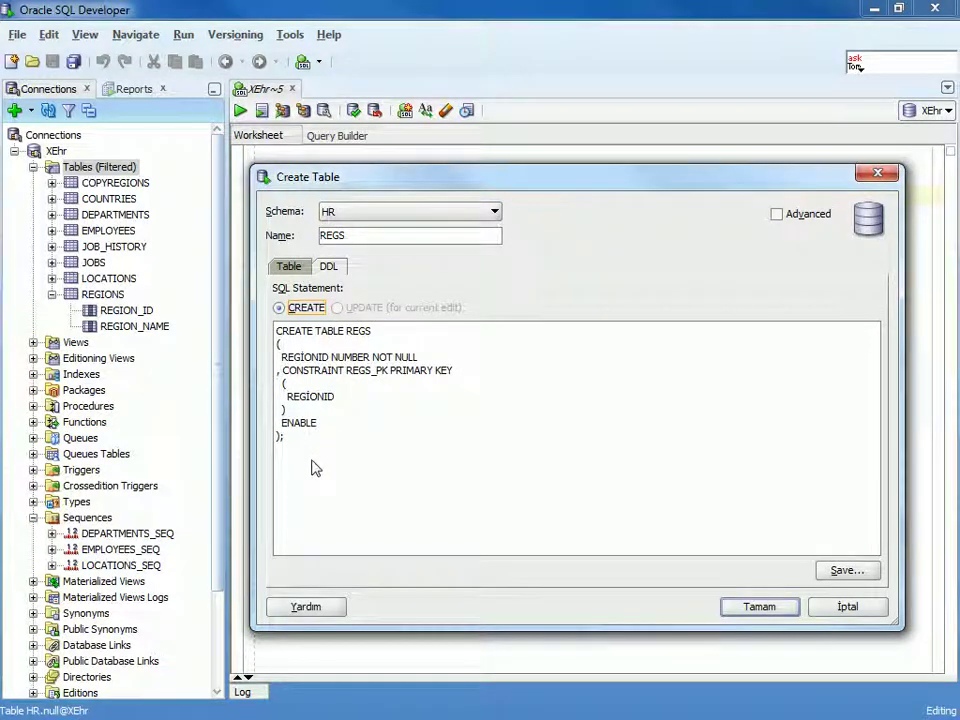
{"action": "left_click_drag", "start_coordinate": [306, 463], "coordinate": [272, 336]}
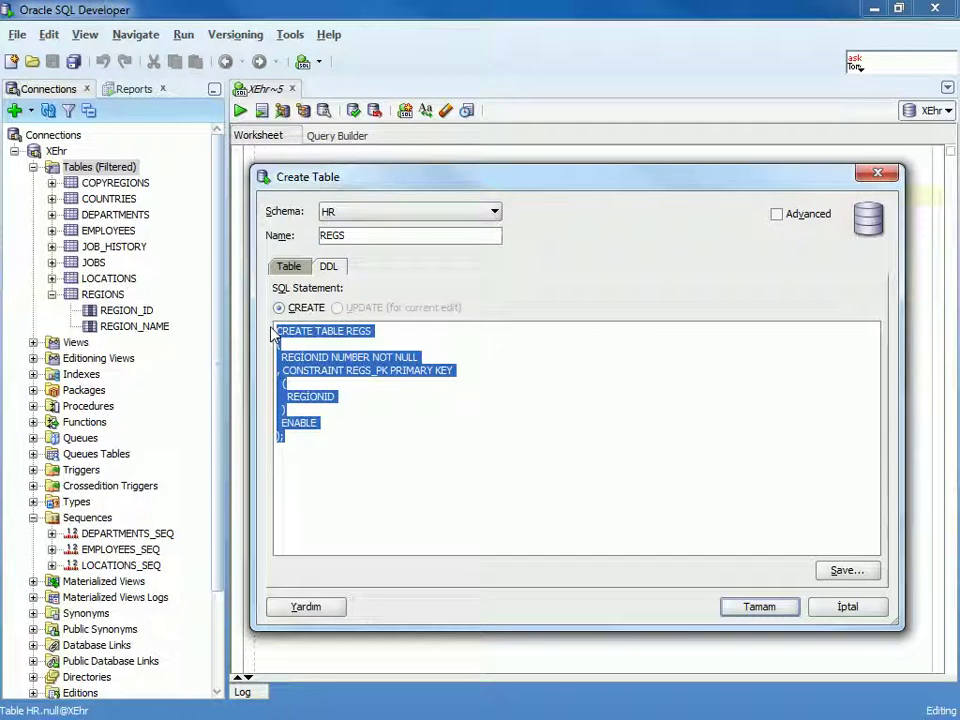
{"action": "left_click", "coordinate": [326, 424]}
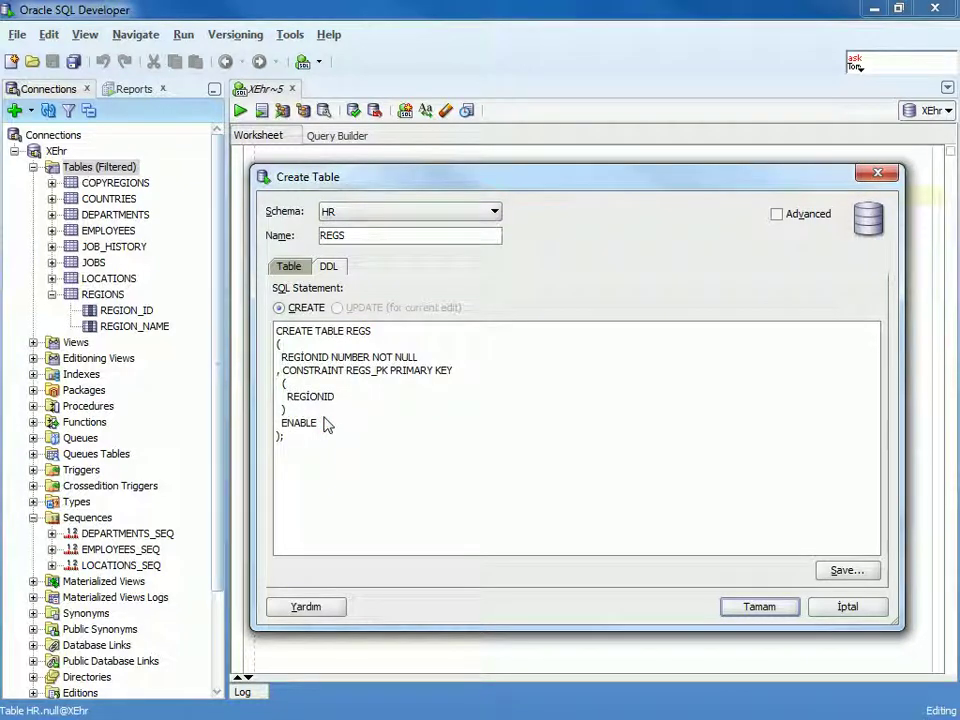
{"action": "left_click_drag", "start_coordinate": [326, 424], "coordinate": [281, 328]}
{"action": "left_click", "coordinate": [287, 449]}
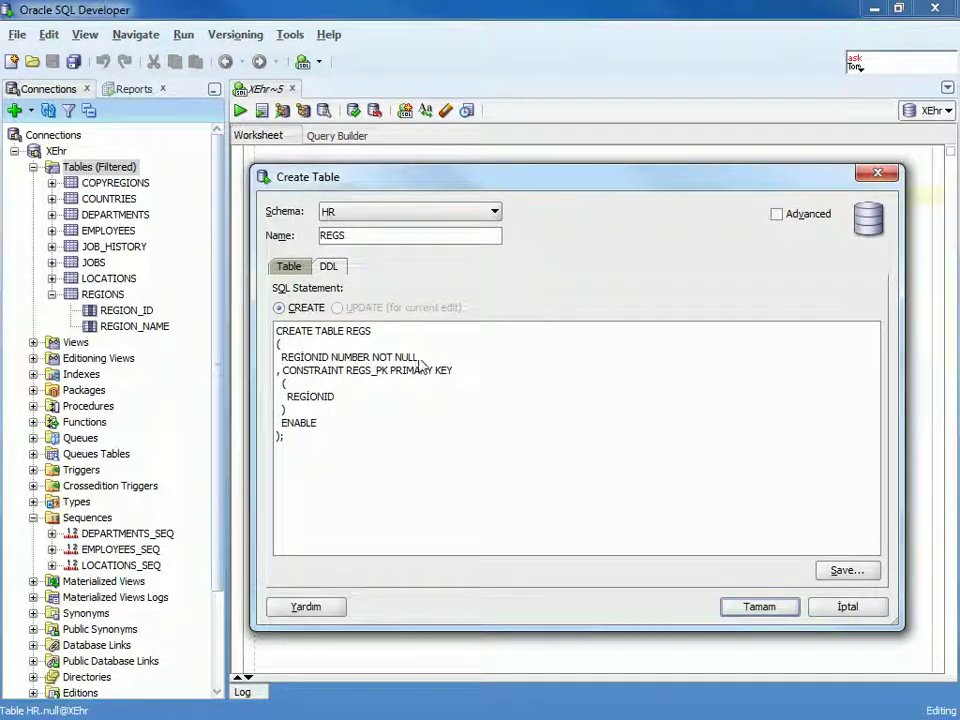
{"action": "left_click_drag", "start_coordinate": [285, 482], "coordinate": [272, 330]}
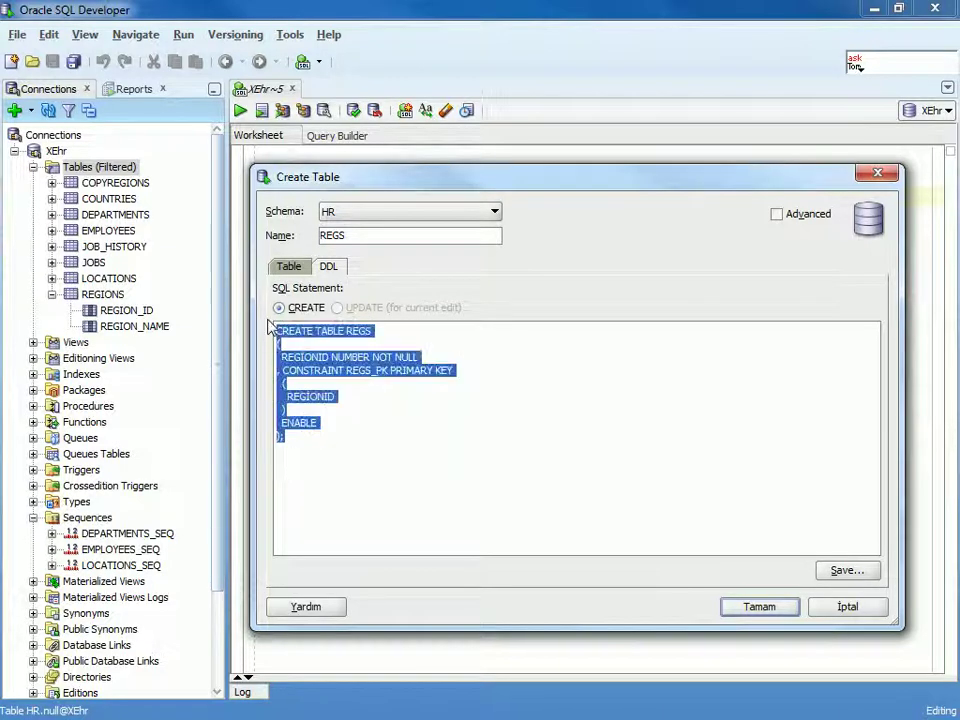
{"action": "left_click", "coordinate": [354, 393]}
{"action": "left_click_drag", "start_coordinate": [335, 481], "coordinate": [275, 328]}
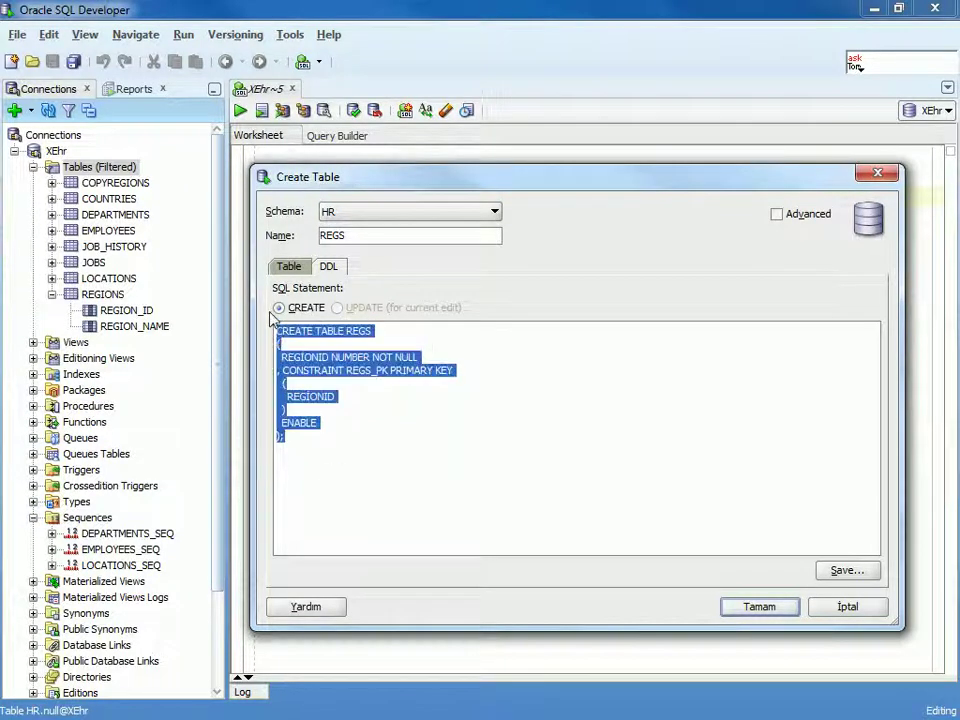
{"action": "left_click", "coordinate": [340, 462]}
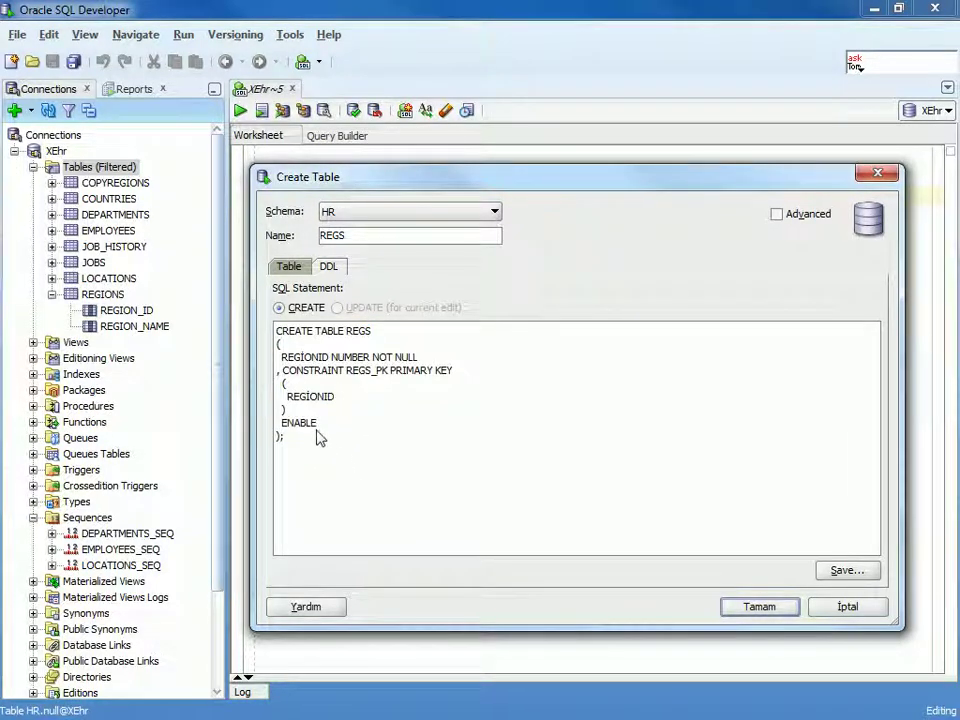
{"action": "left_click_drag", "start_coordinate": [312, 397], "coordinate": [291, 397]}
{"action": "left_click", "coordinate": [357, 545]}
Create the REGS table and expand it in the XEhr connection's table list to show its columns
{"action": "left_click", "coordinate": [759, 608]}
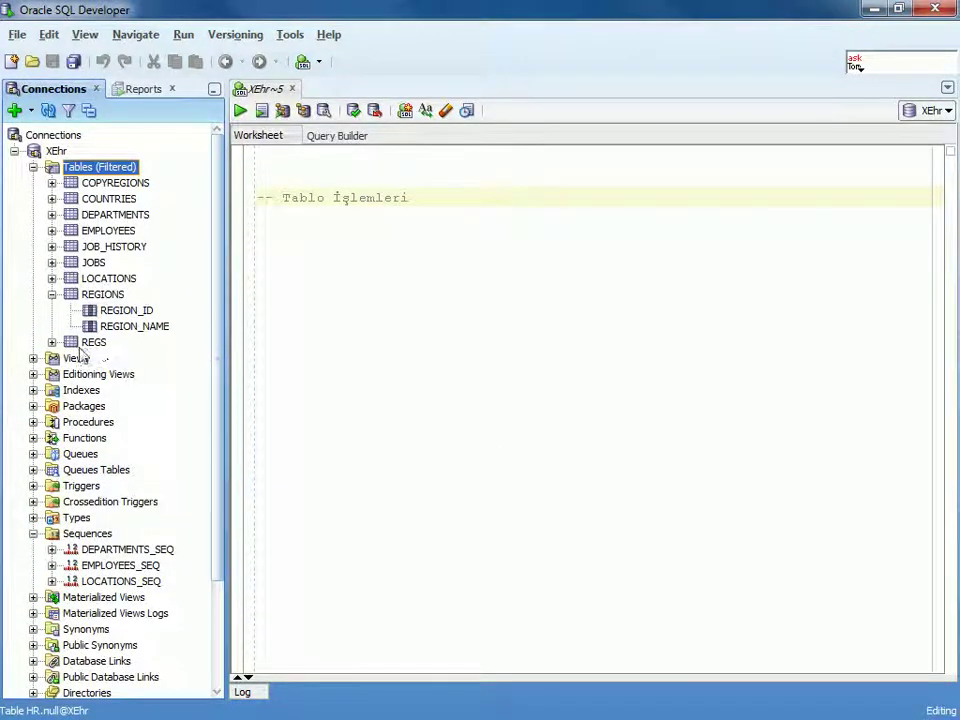
{"action": "left_click", "coordinate": [52, 342]}
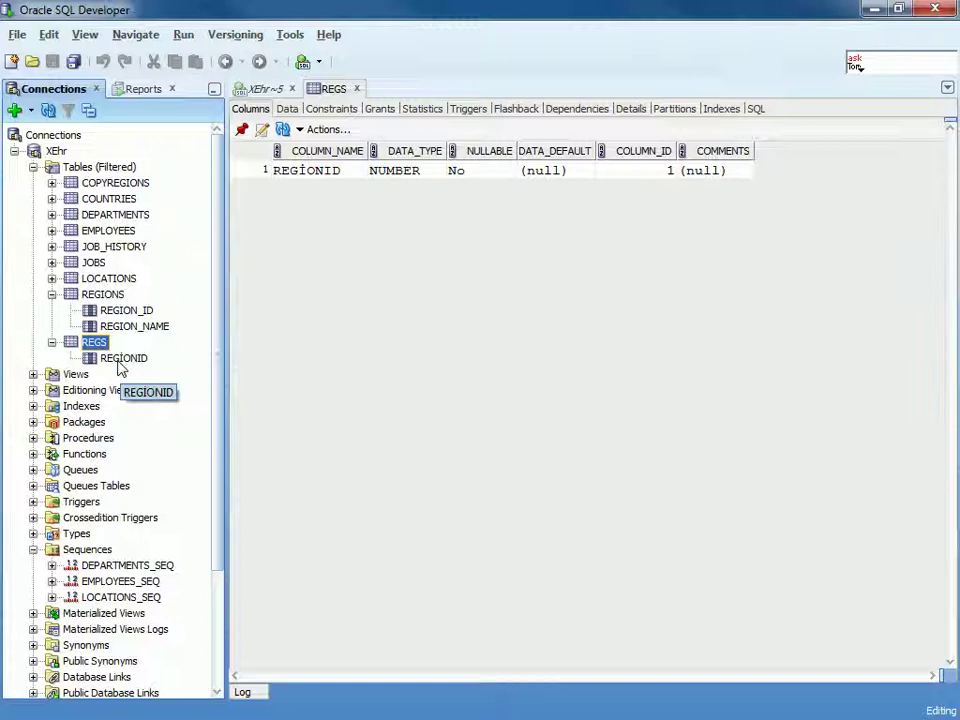
{"action": "right_click", "coordinate": [97, 344]}
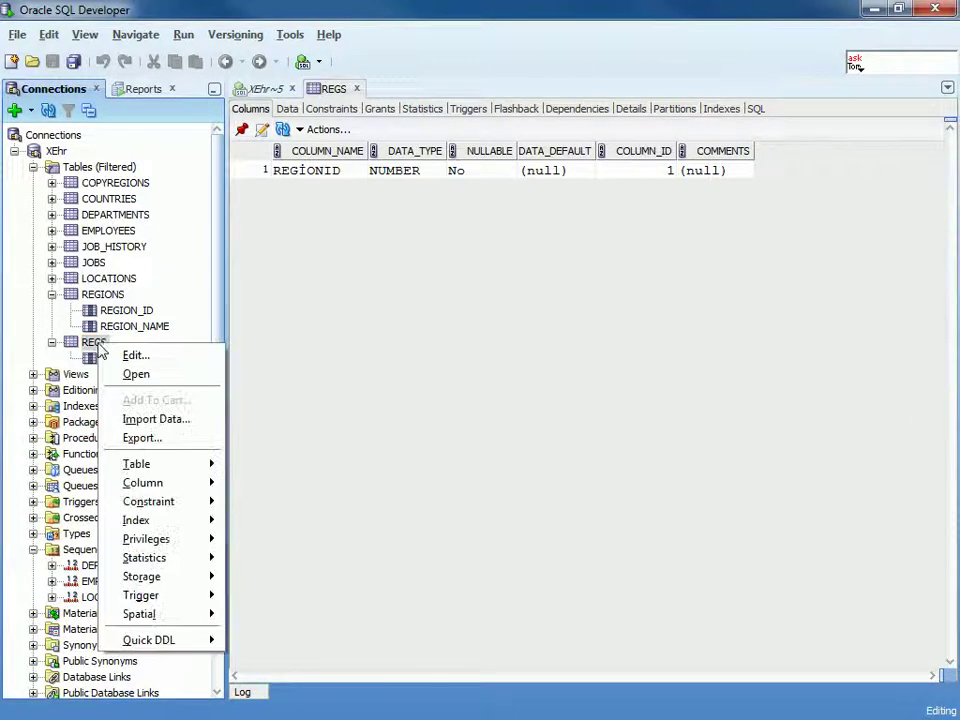
{"action": "left_click", "coordinate": [183, 358]}
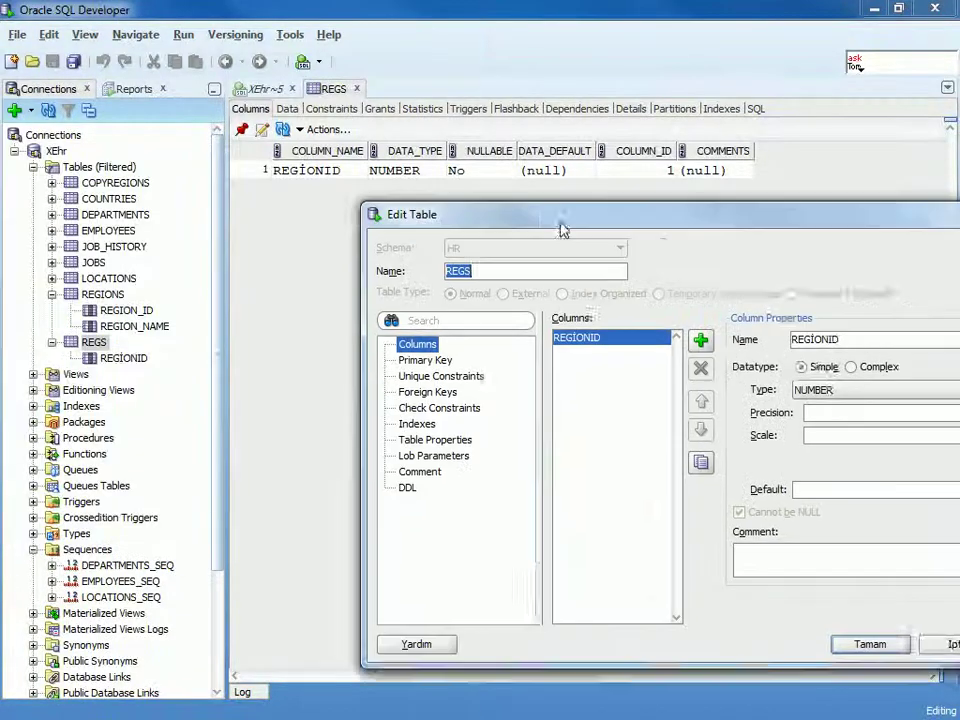
{"action": "left_click_drag", "start_coordinate": [561, 225], "coordinate": [408, 176]}
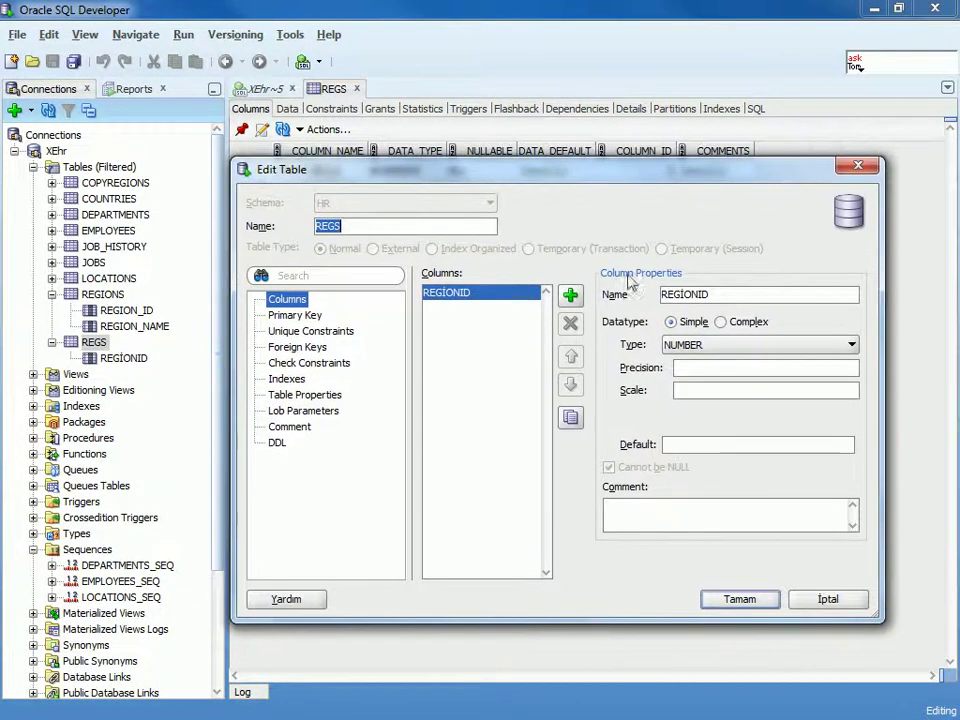
{"action": "left_click", "coordinate": [686, 294]}
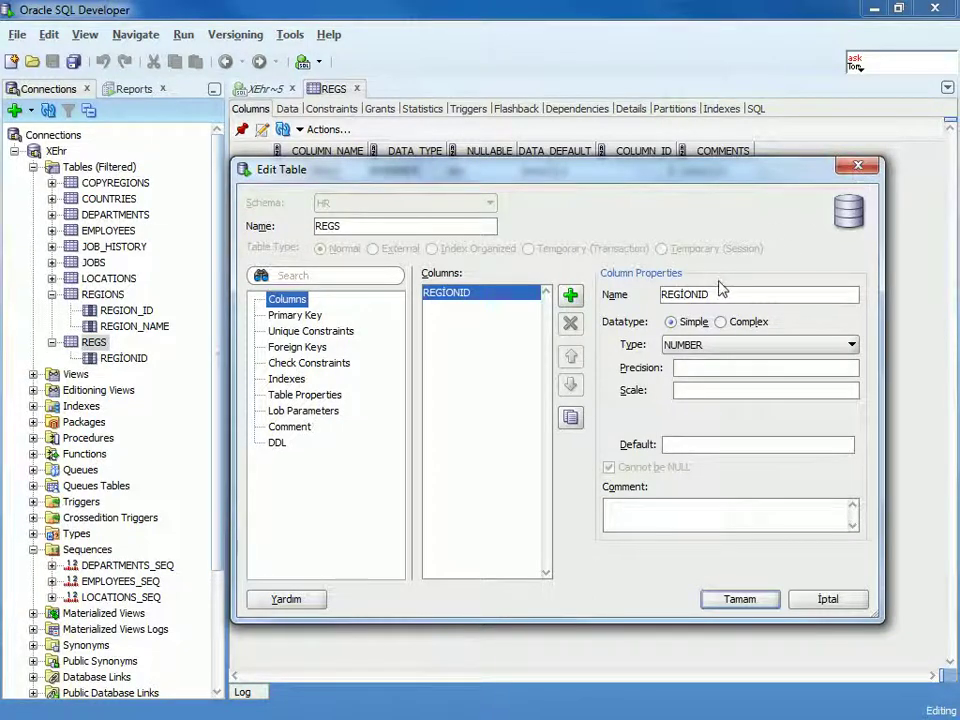
{"action": "left_click", "coordinate": [858, 168]}
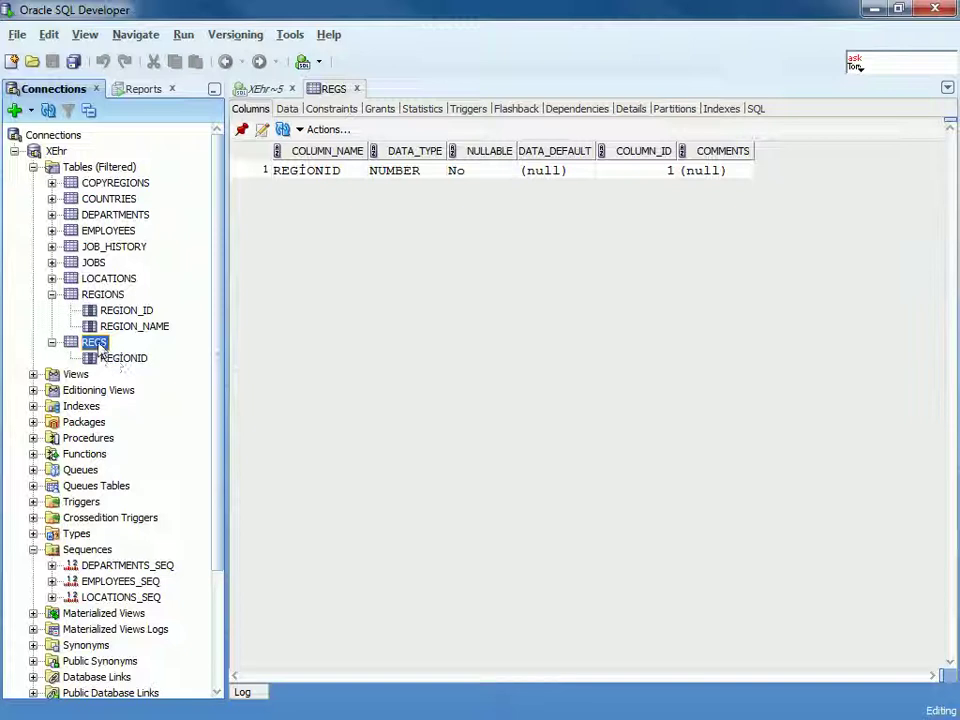
Rename the REGS table's column to REGIONID, apply the change, and collapse the Sequences list
{"action": "right_click", "coordinate": [99, 346]}
{"action": "left_click", "coordinate": [148, 358]}
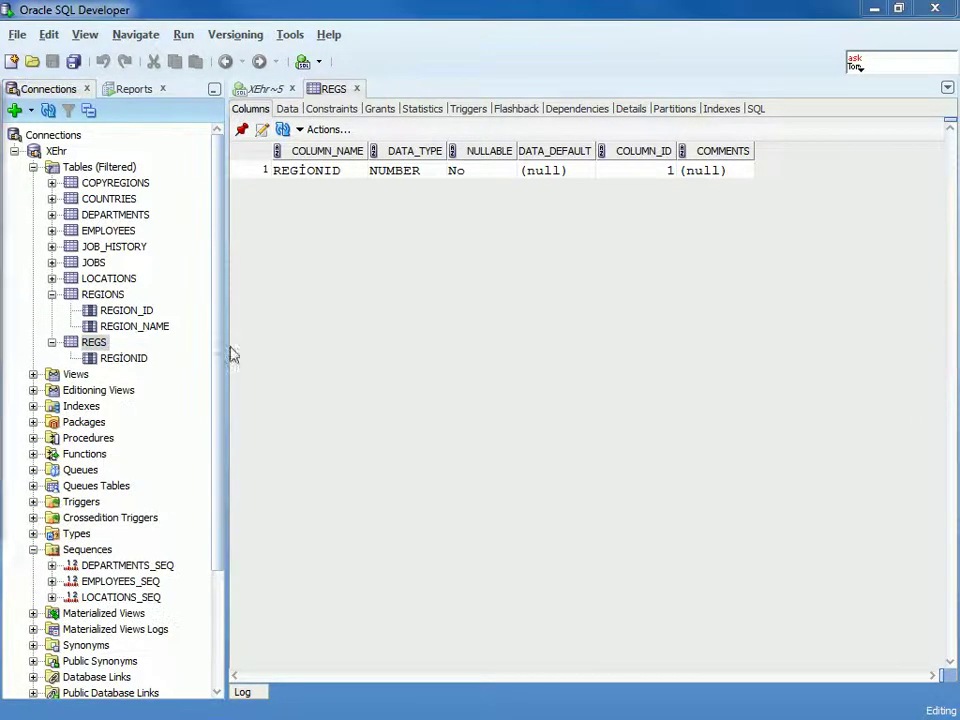
{"action": "left_click_drag", "start_coordinate": [311, 124], "coordinate": [394, 200]}
{"action": "left_click", "coordinate": [661, 313]}
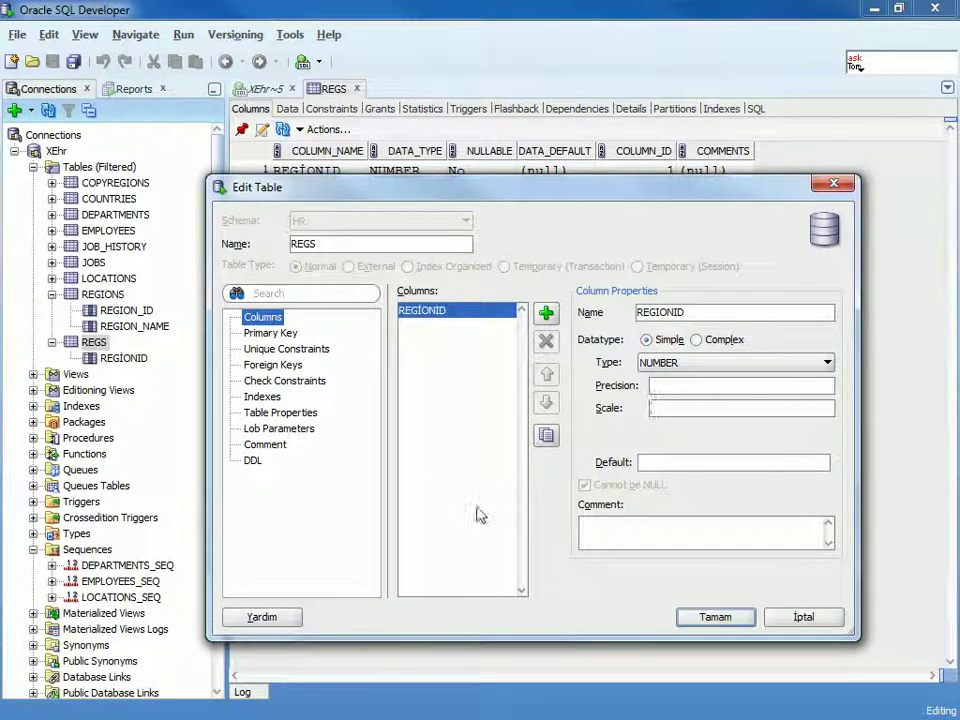
{"action": "left_click", "coordinate": [712, 619]}
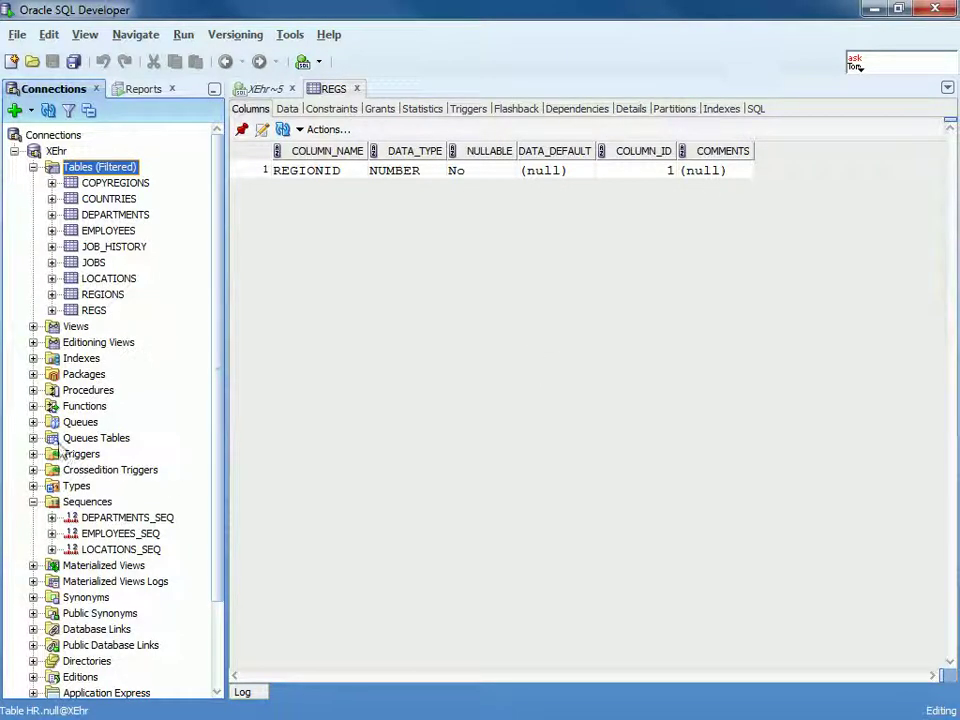
{"action": "left_click", "coordinate": [32, 501]}
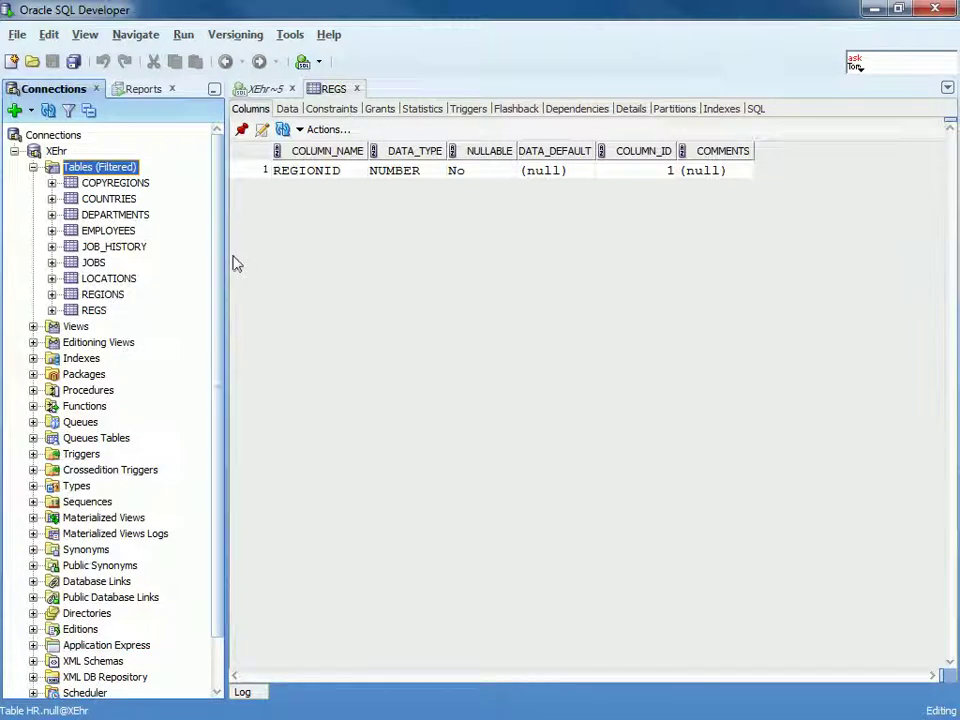
Edit the REGS table and add a second column named REGION_NAME
{"action": "right_click", "coordinate": [94, 314]}
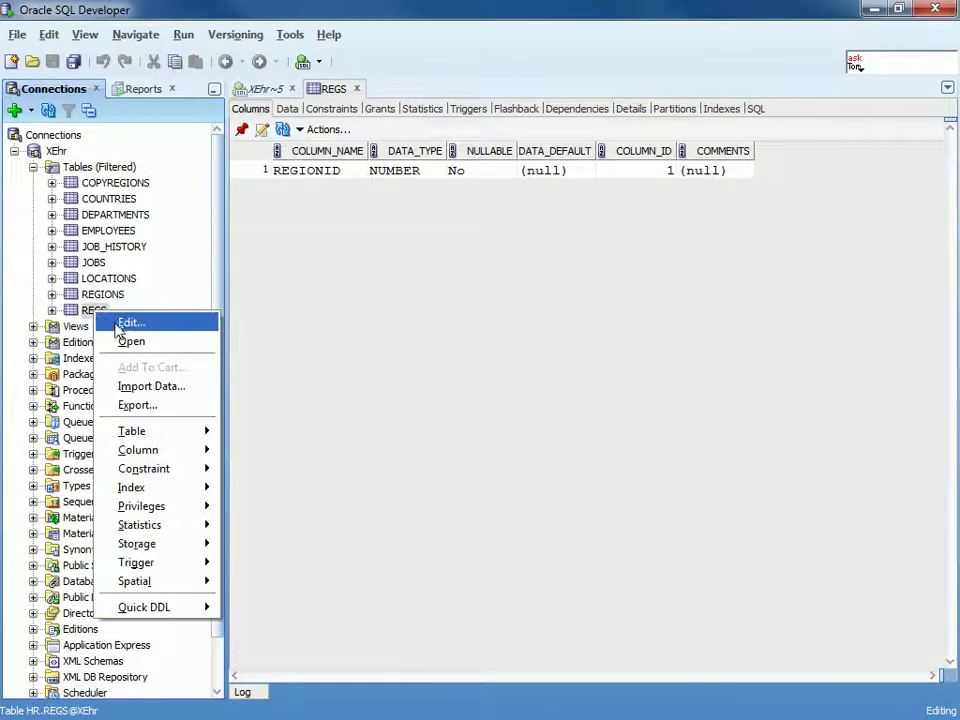
{"action": "left_click", "coordinate": [118, 336]}
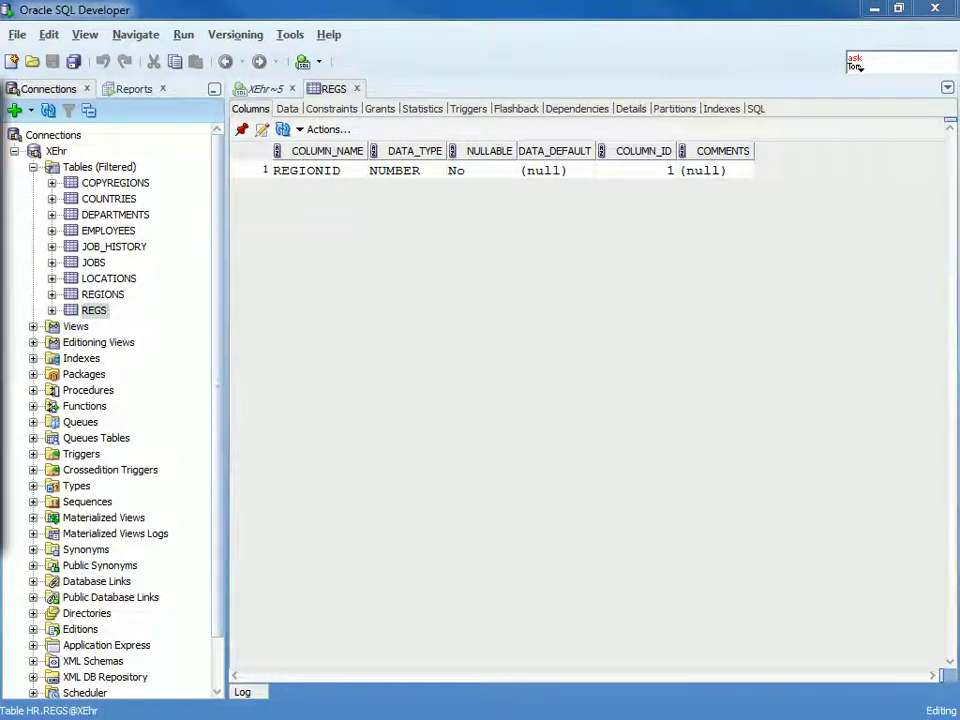
{"action": "left_click", "coordinate": [262, 129]}
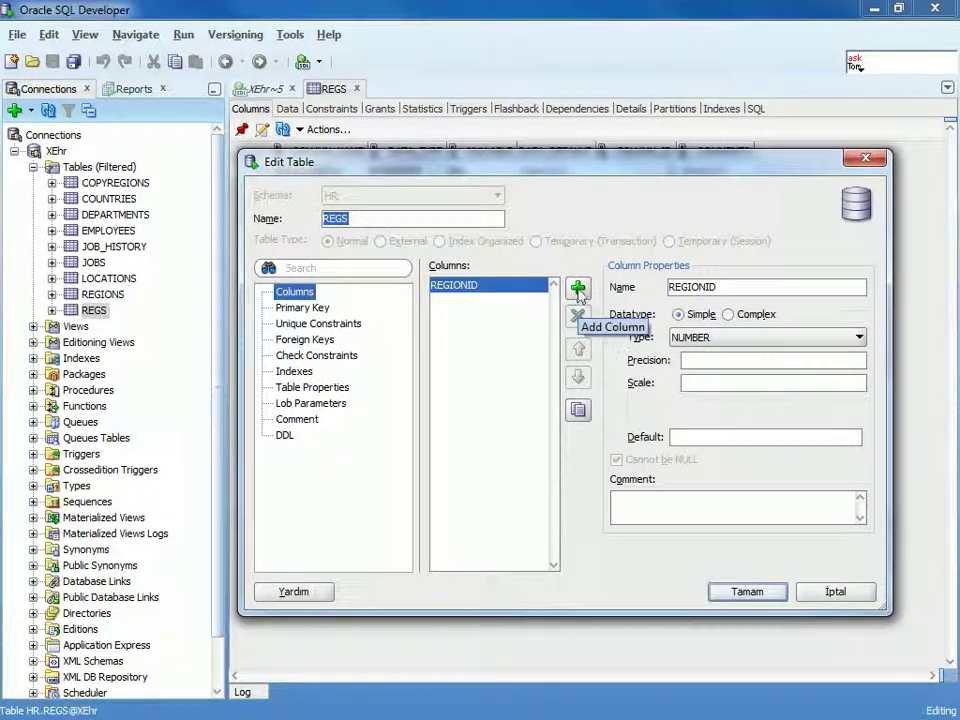
{"action": "left_click", "coordinate": [577, 289]}
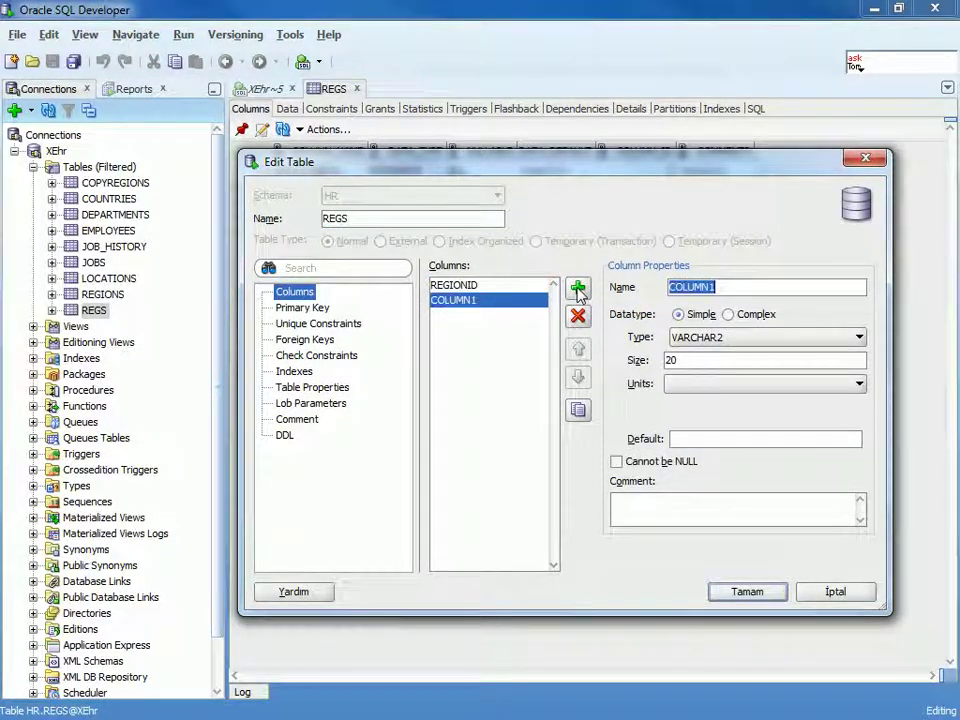
{"action": "left_click", "coordinate": [474, 305]}
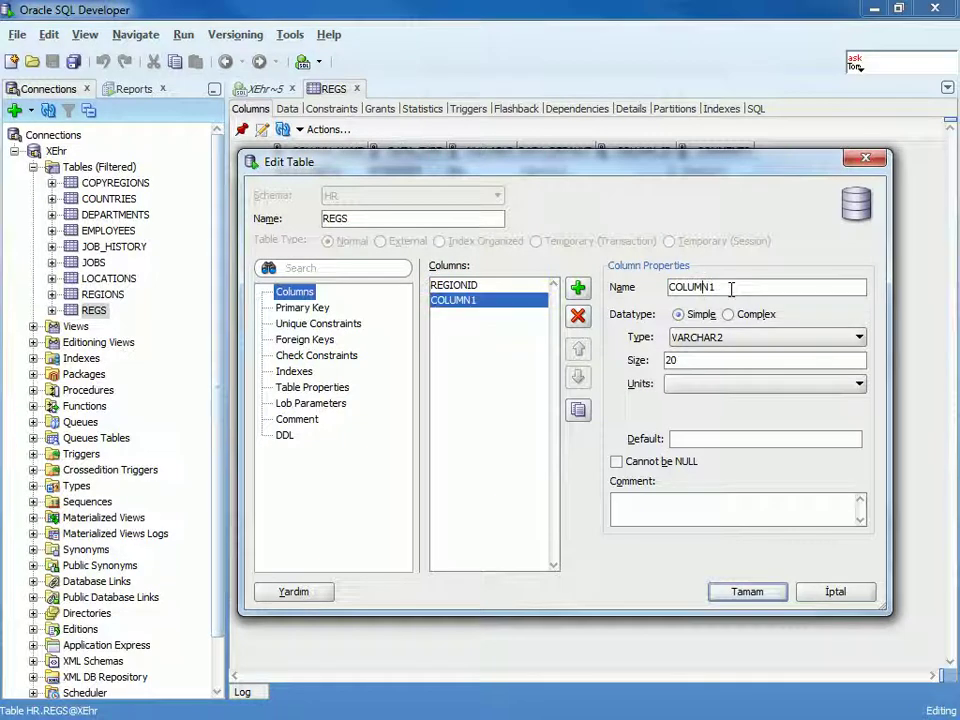
{"action": "left_click_drag", "start_coordinate": [731, 287], "coordinate": [611, 291]}
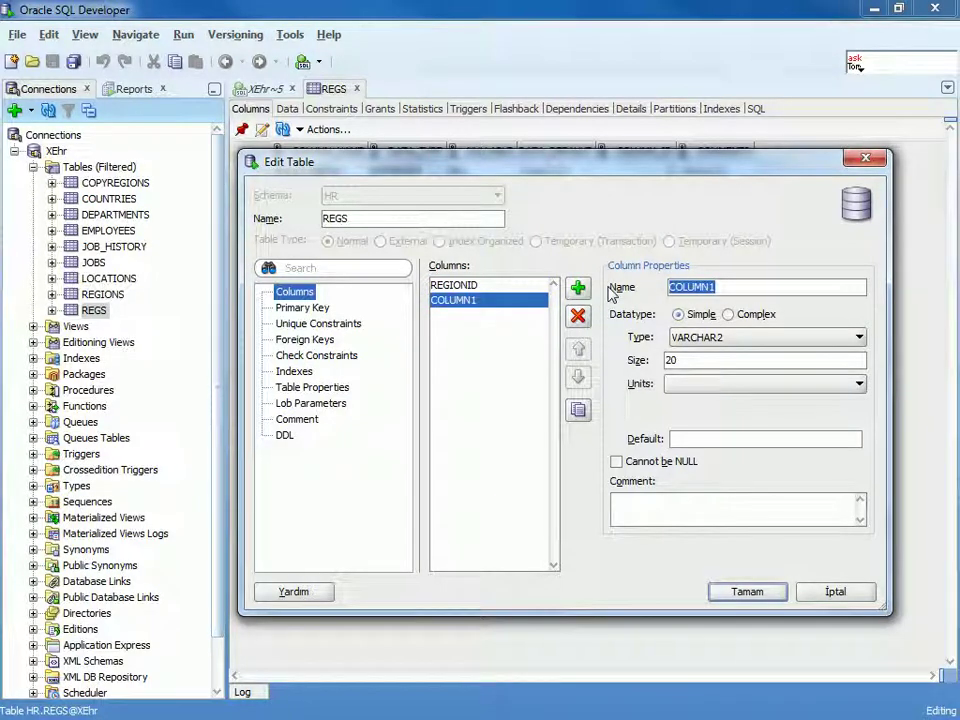
{"action": "type", "text": "Region"}
{"action": "key", "text": "BackSpace"}
{"action": "key", "text": "BackSpace"}
{"action": "type", "text": "ON_NAME_"}
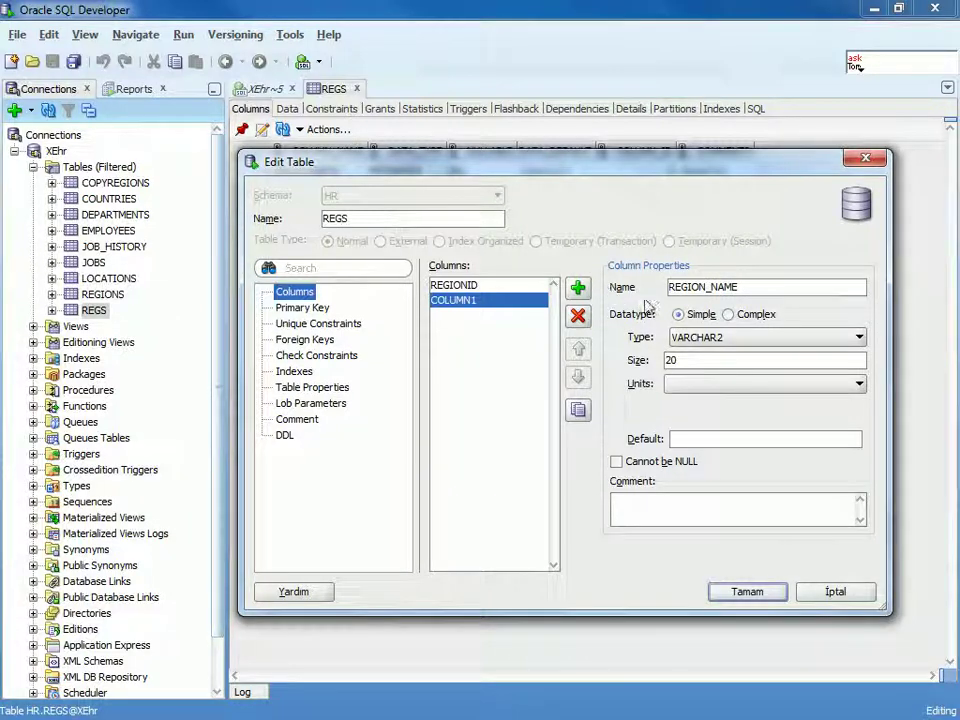
Set the REGION_NAME column's size to 30 and browse the available data types, ending back on VARCHAR2
{"action": "left_click_drag", "start_coordinate": [696, 364], "coordinate": [666, 367]}
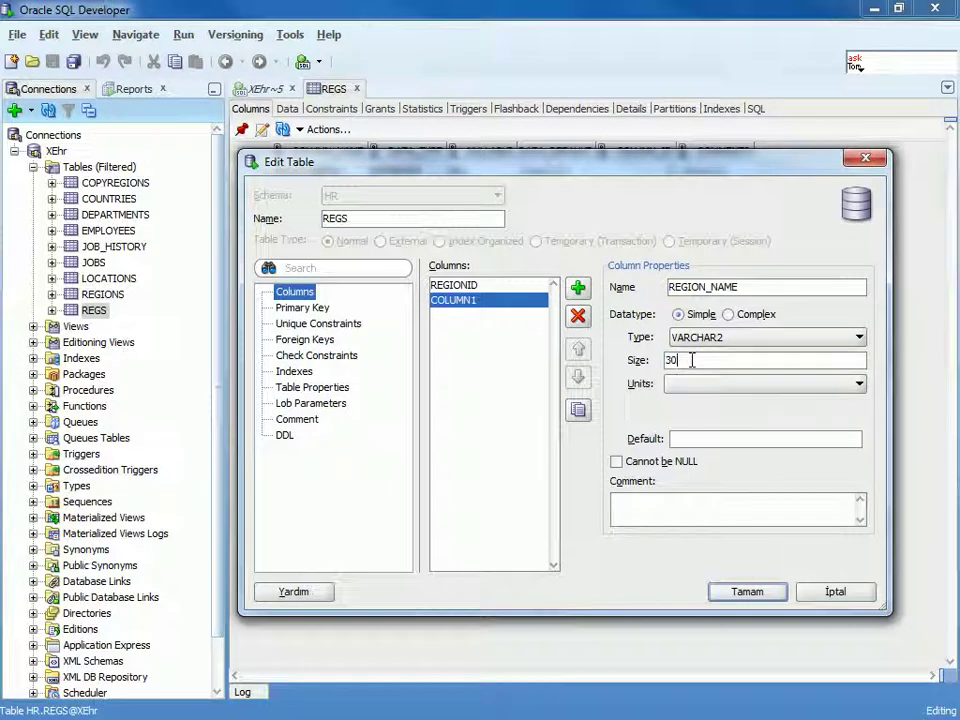
{"action": "left_click", "coordinate": [702, 338]}
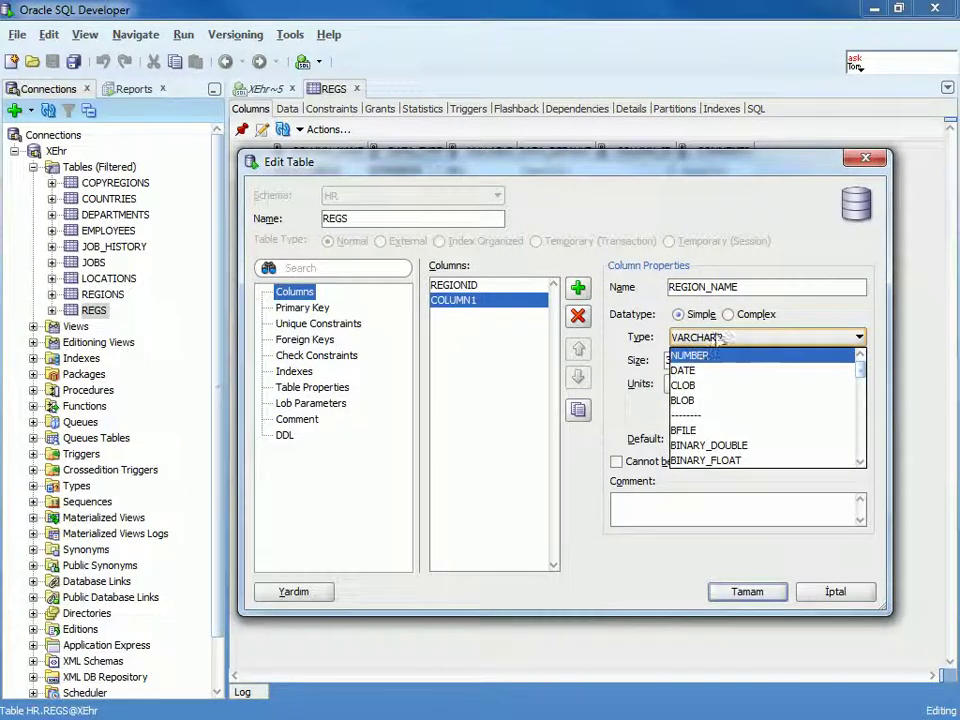
{"action": "scroll", "coordinate": [729, 397], "scroll_direction": "down", "scroll_amount": 5}
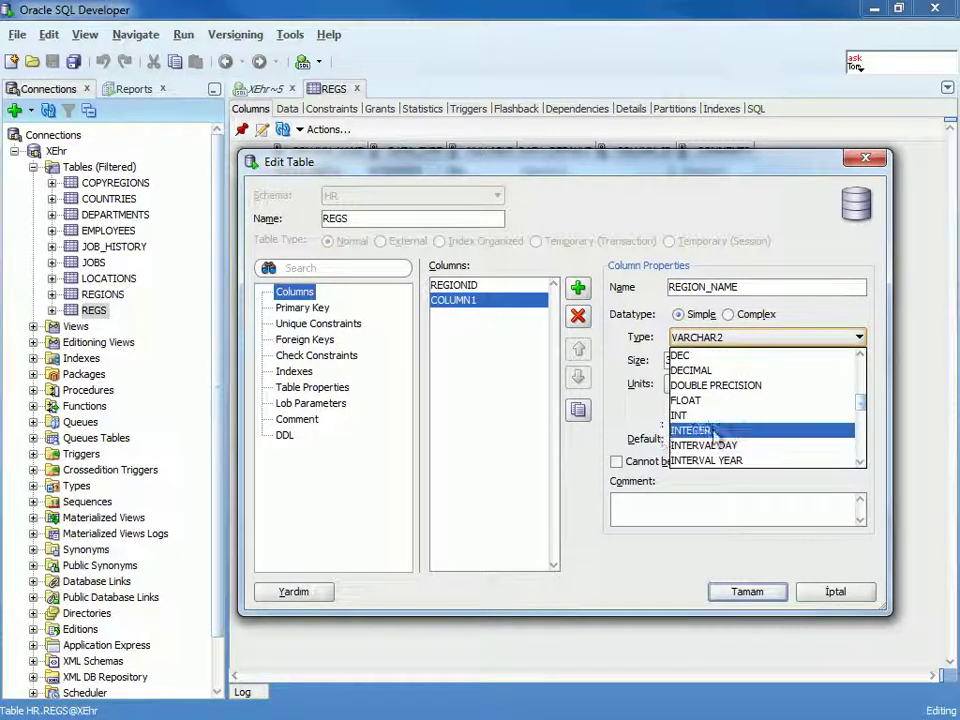
{"action": "scroll", "coordinate": [735, 405], "scroll_direction": "down", "scroll_amount": 4}
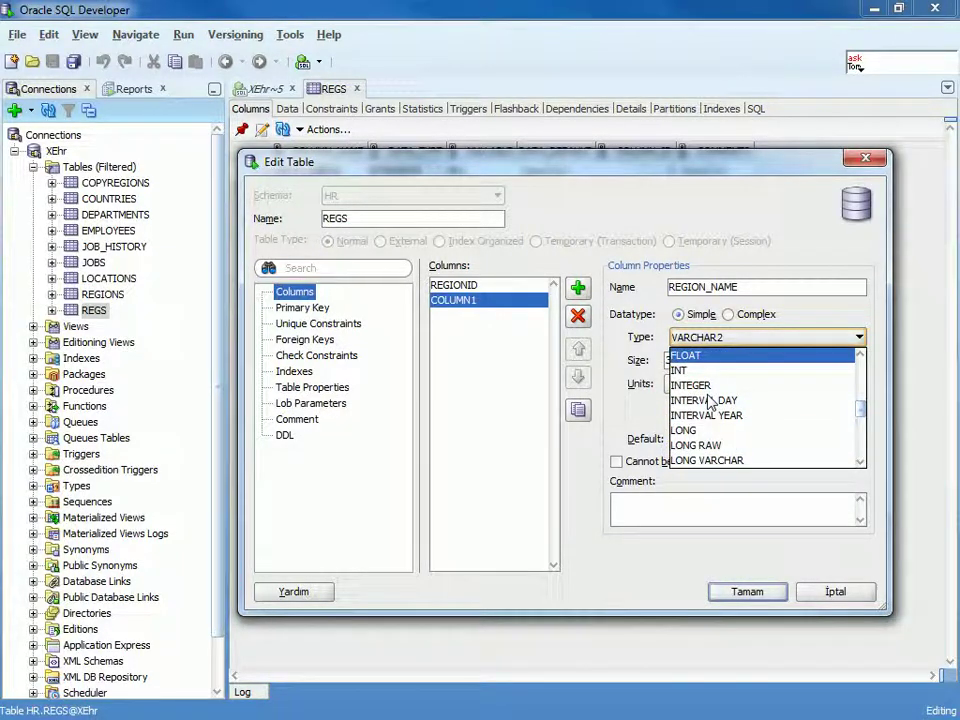
{"action": "scroll", "coordinate": [751, 407], "scroll_direction": "down", "scroll_amount": 3}
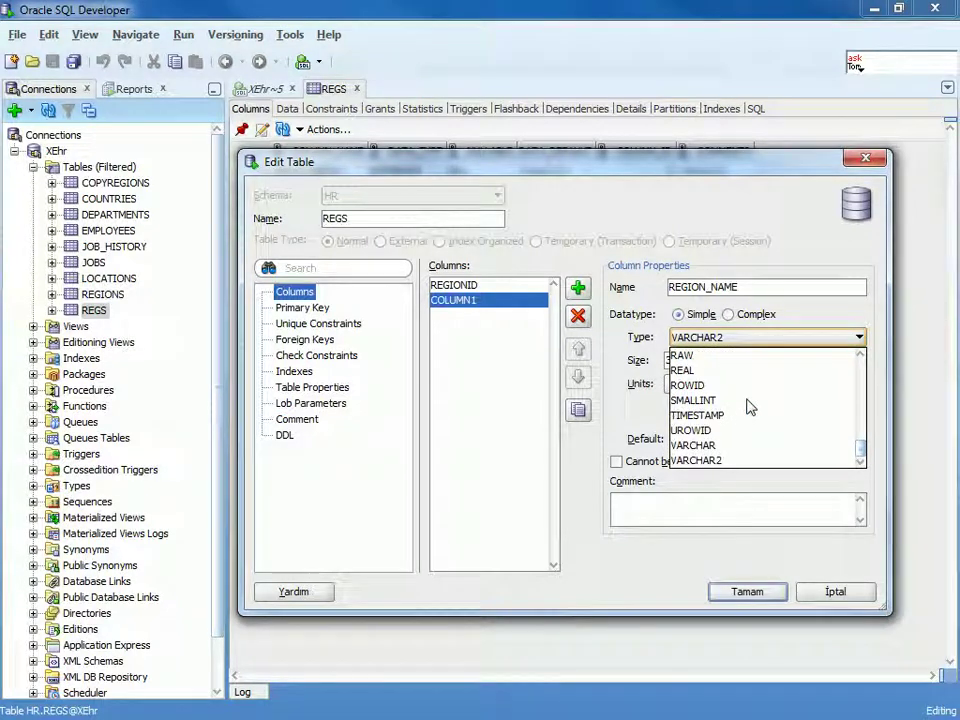
{"action": "scroll", "coordinate": [751, 407], "scroll_direction": "up", "scroll_amount": 10}
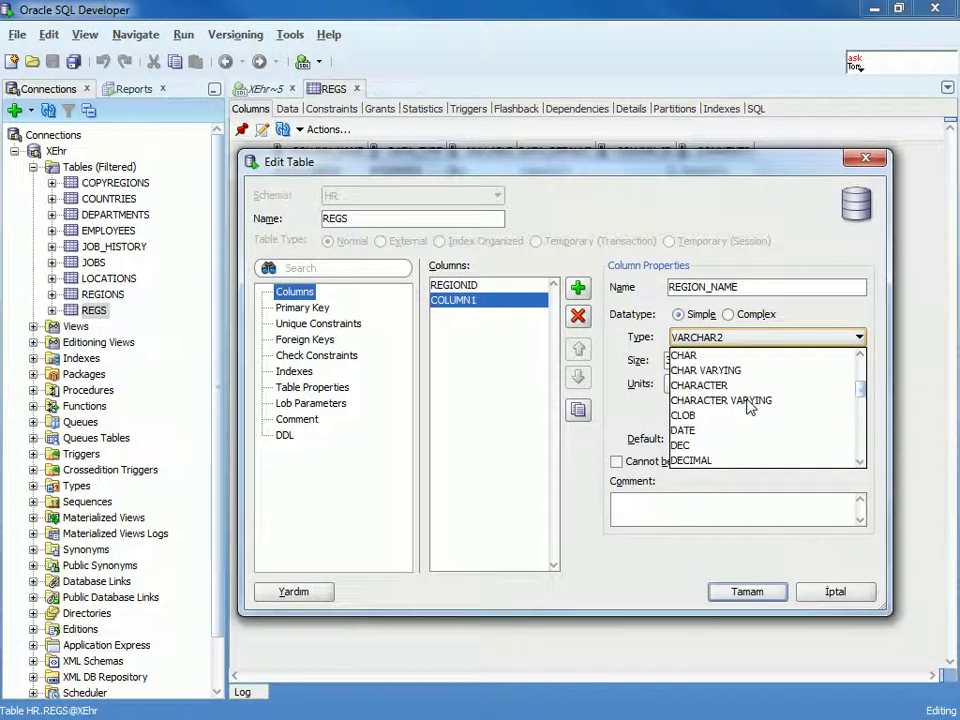
{"action": "scroll", "coordinate": [720, 384], "scroll_direction": "up", "scroll_amount": 1}
{"action": "left_click", "coordinate": [718, 358]}
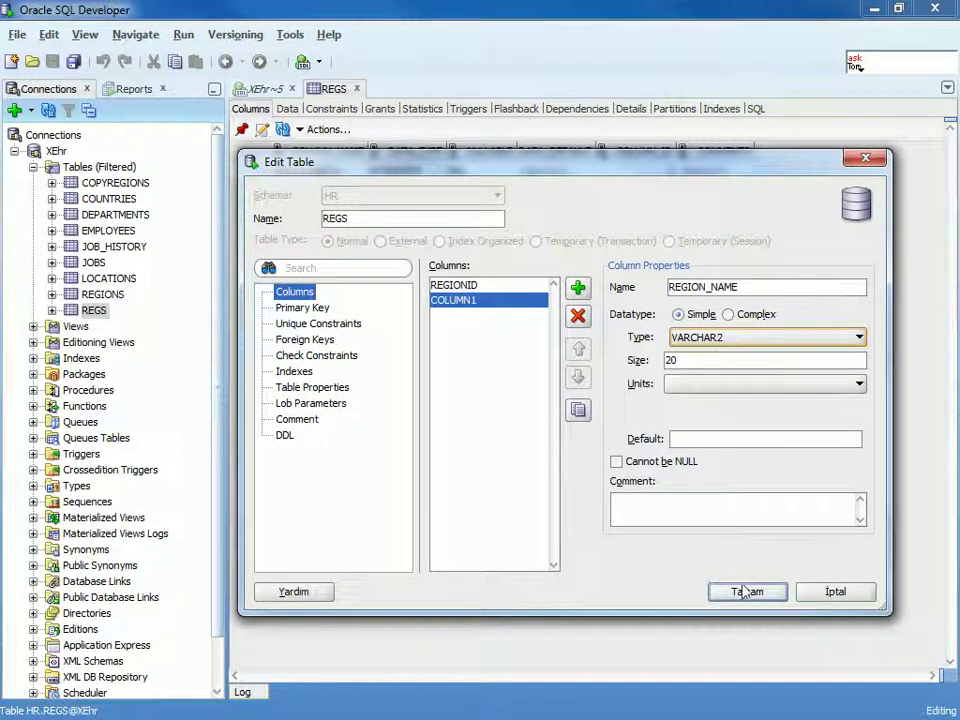
Enter a REGION_NAME comment naming the column's designer, leave the default value empty, and save the table changes
{"action": "left_click", "coordinate": [733, 516]}
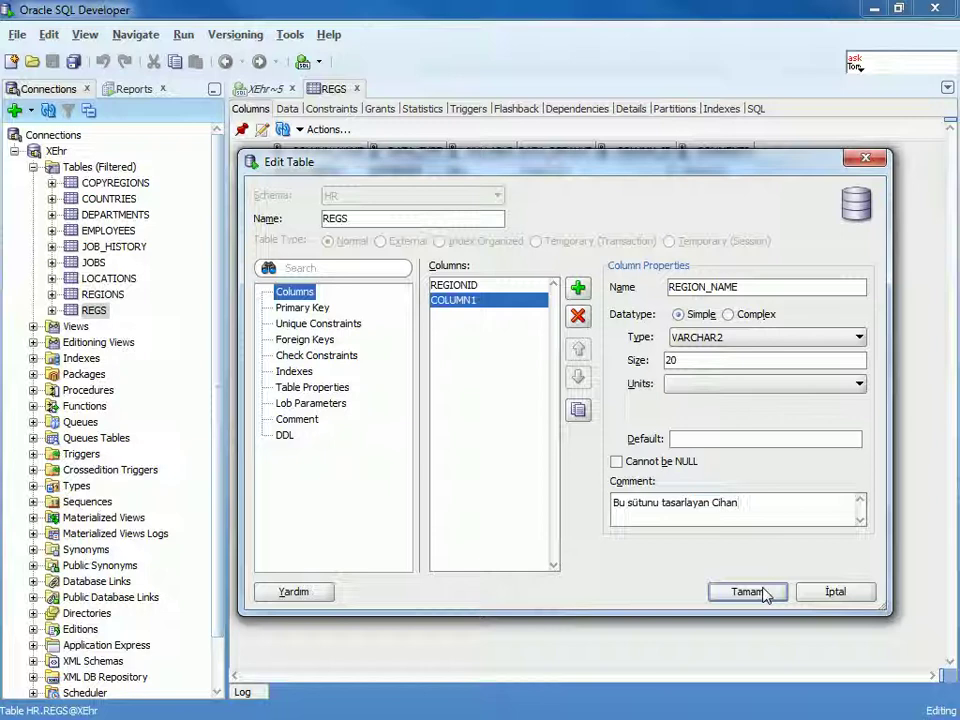
{"action": "left_click", "coordinate": [702, 437]}
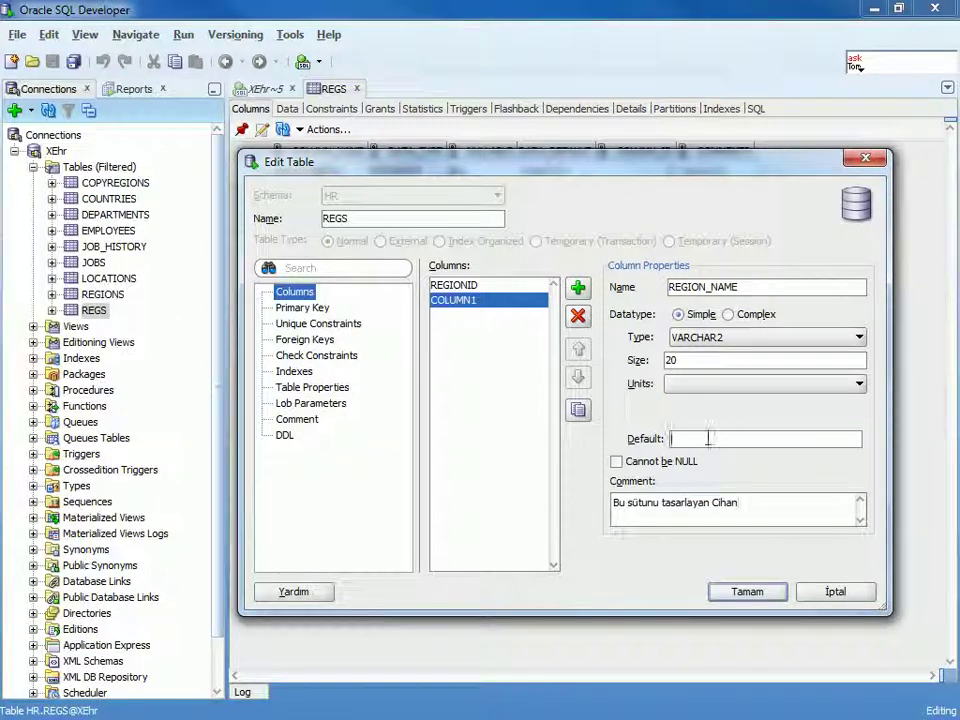
{"action": "left_click", "coordinate": [747, 592]}
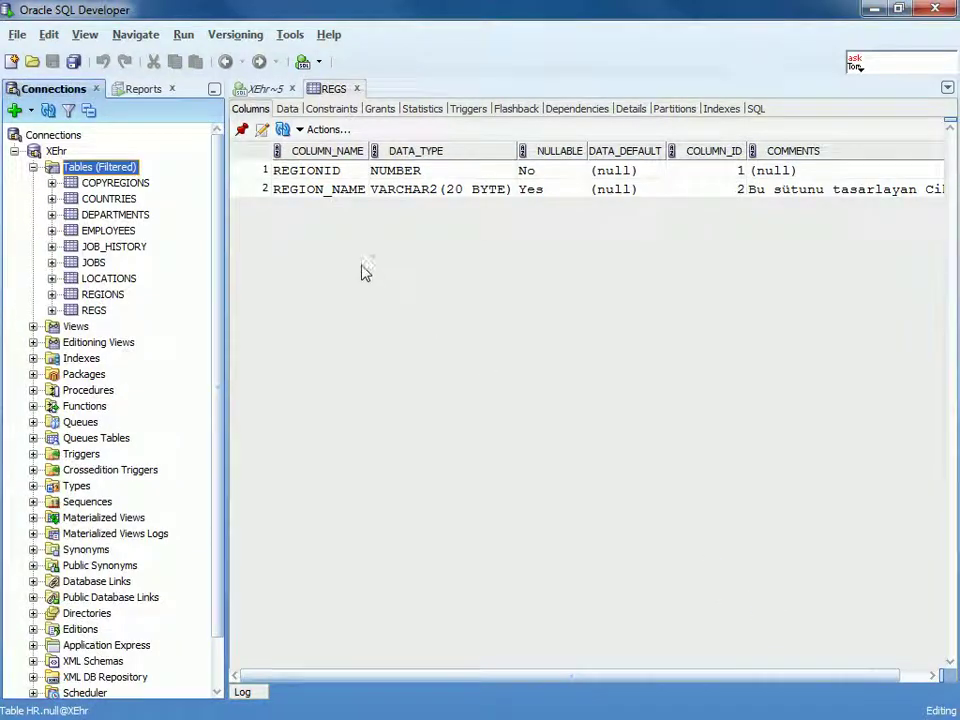
Edit the REGS table again and set the REGION_NAME column's size to 40, keeping VARCHAR2, and save
{"action": "left_click", "coordinate": [466, 194]}
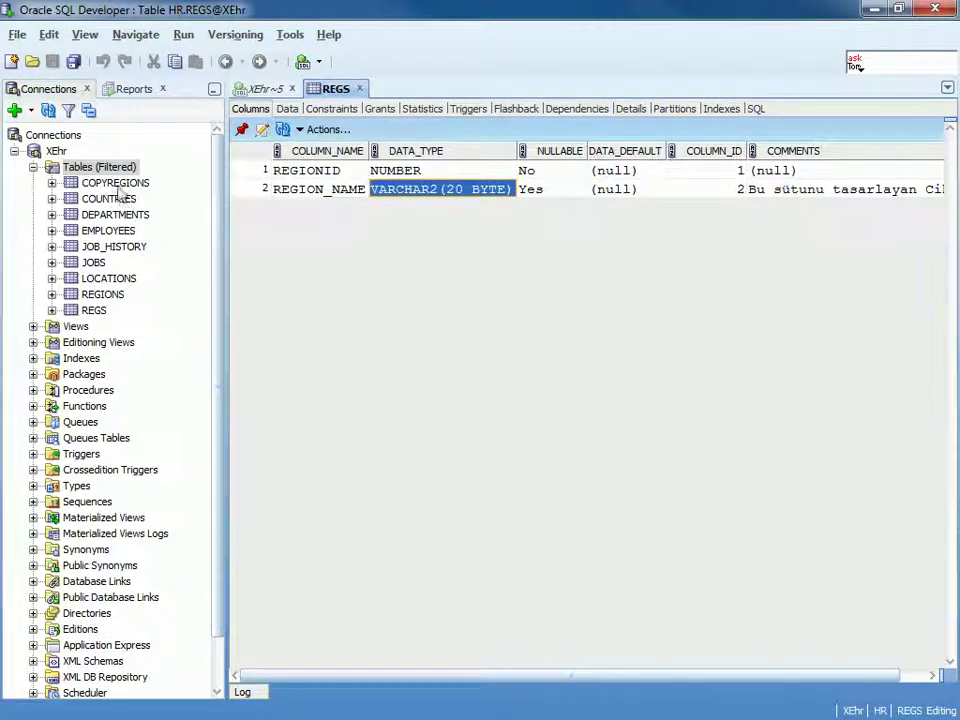
{"action": "right_click", "coordinate": [90, 311]}
{"action": "left_click", "coordinate": [136, 329]}
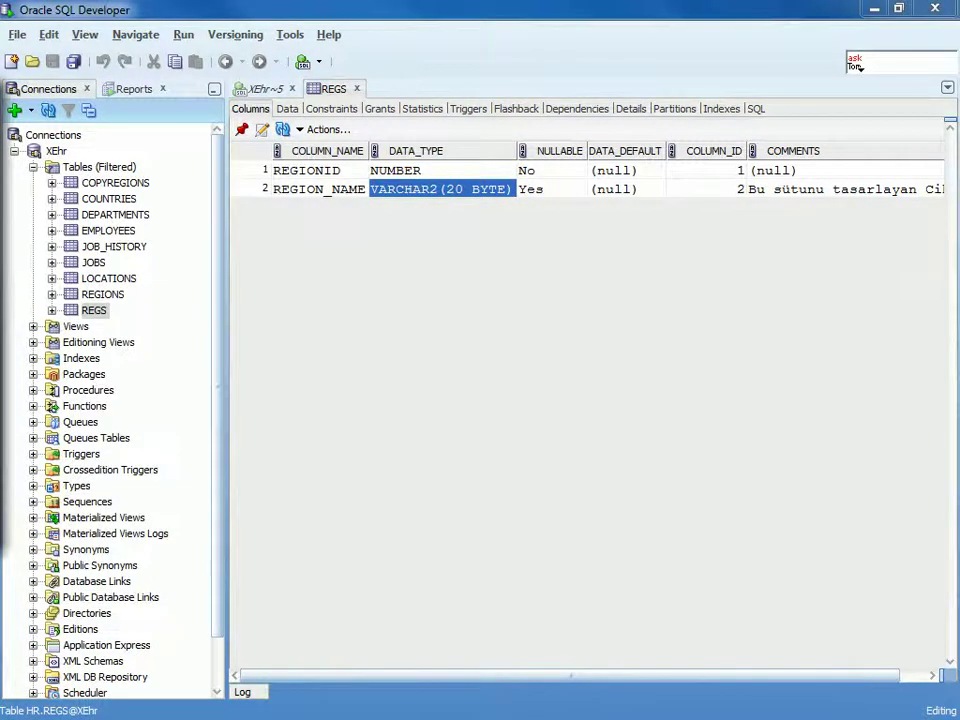
{"action": "left_click", "coordinate": [572, 321]}
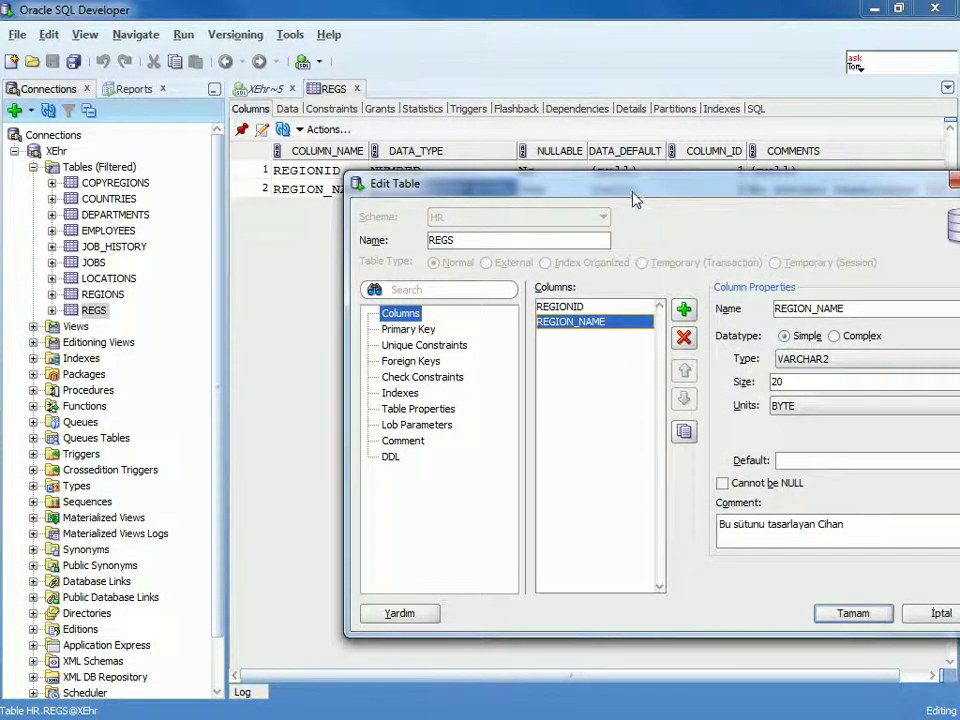
{"action": "left_click_drag", "start_coordinate": [632, 184], "coordinate": [515, 179]}
{"action": "double_click", "coordinate": [690, 376]}
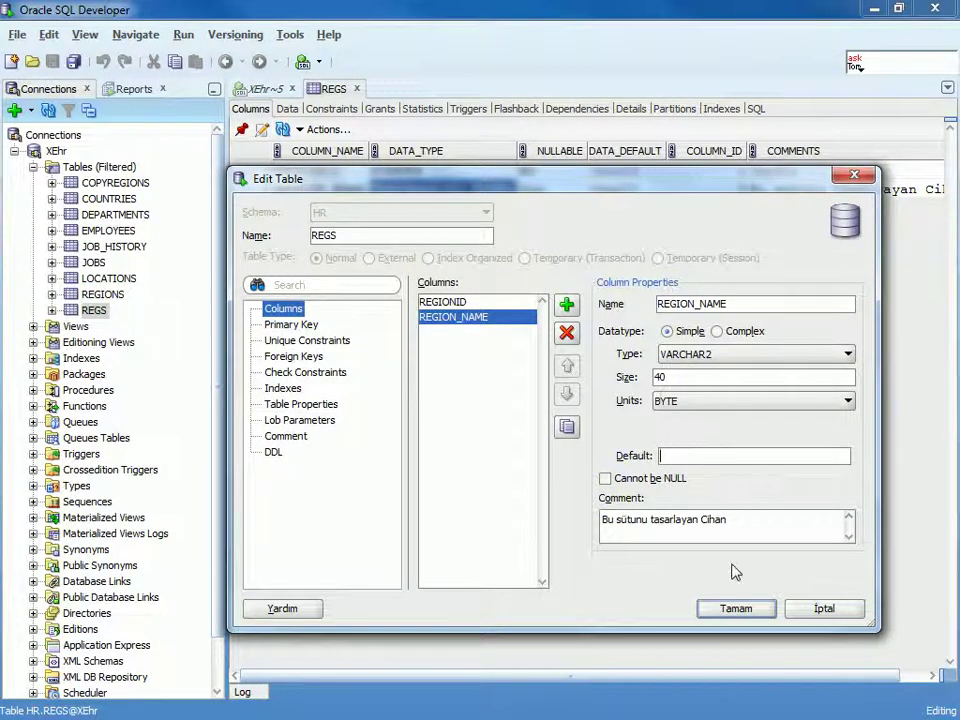
{"action": "left_click", "coordinate": [737, 614]}
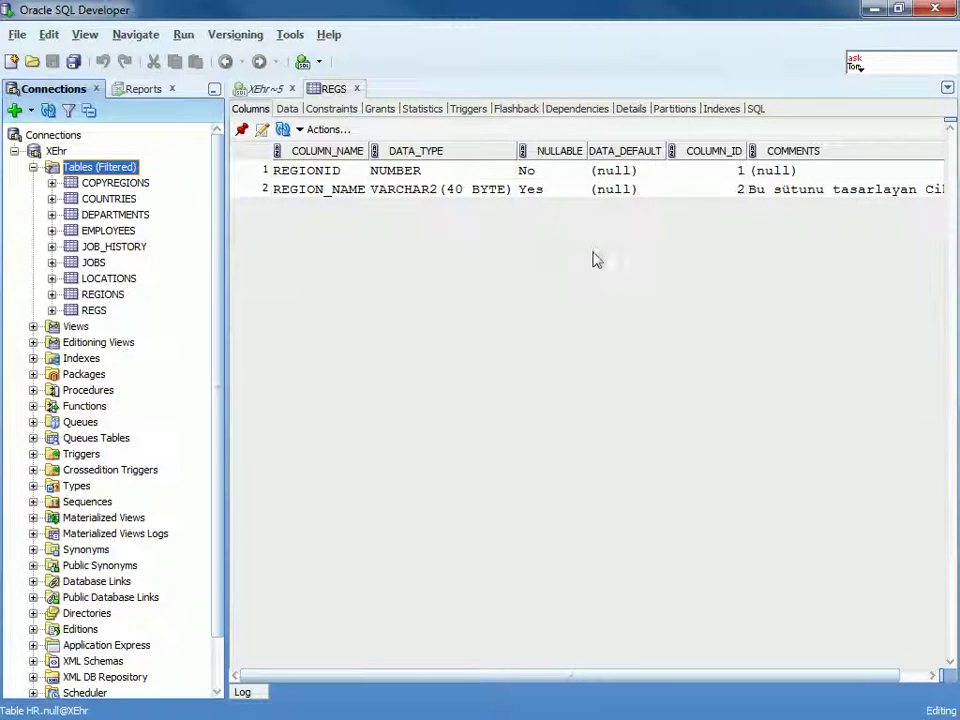
Check the REGS table's data and column definitions, and expand its columns in the XEhr table list
{"action": "left_click", "coordinate": [287, 108]}
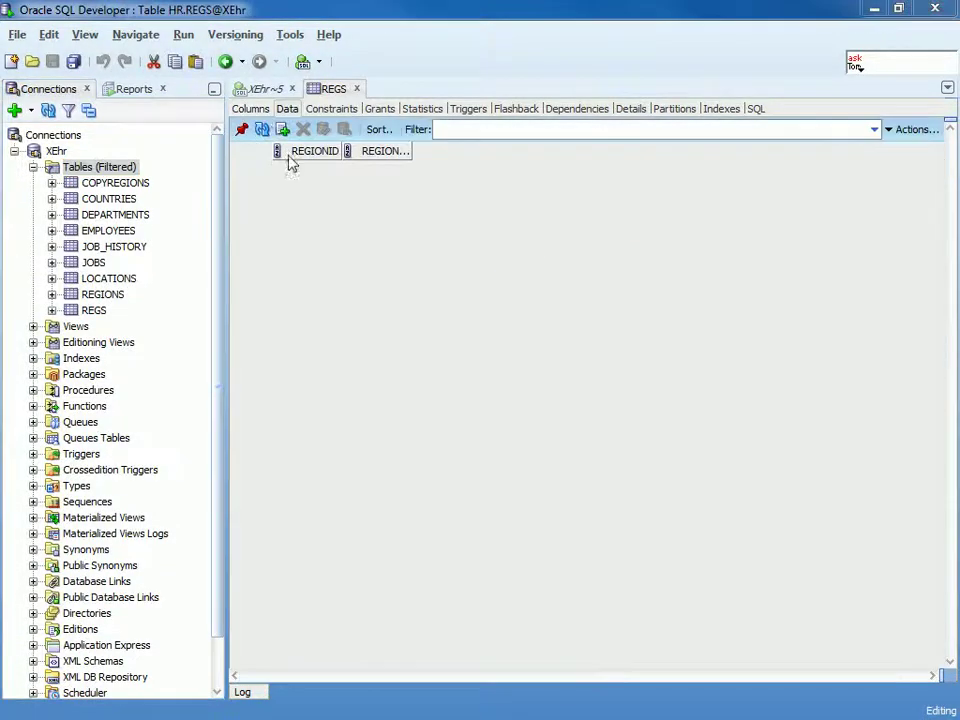
{"action": "left_click", "coordinate": [249, 108]}
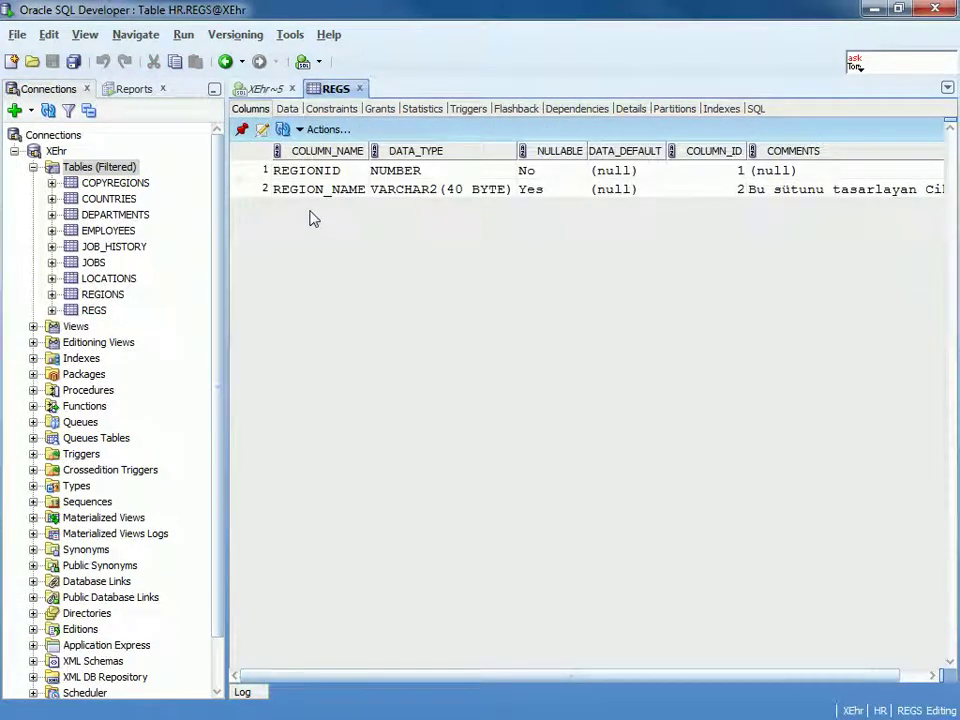
{"action": "left_click", "coordinate": [52, 311]}
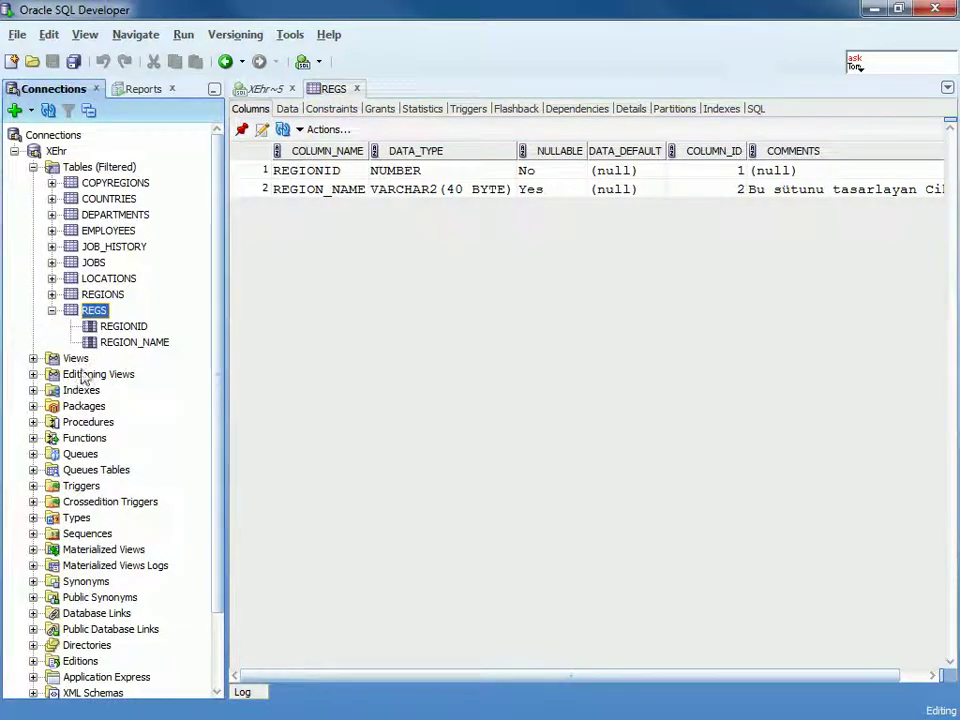
In the XEhr worksheet, write INSERT INTO Regs VALUES(1,'Amerika'); below the Tablo İşlemleri comment
{"action": "left_click", "coordinate": [265, 90]}
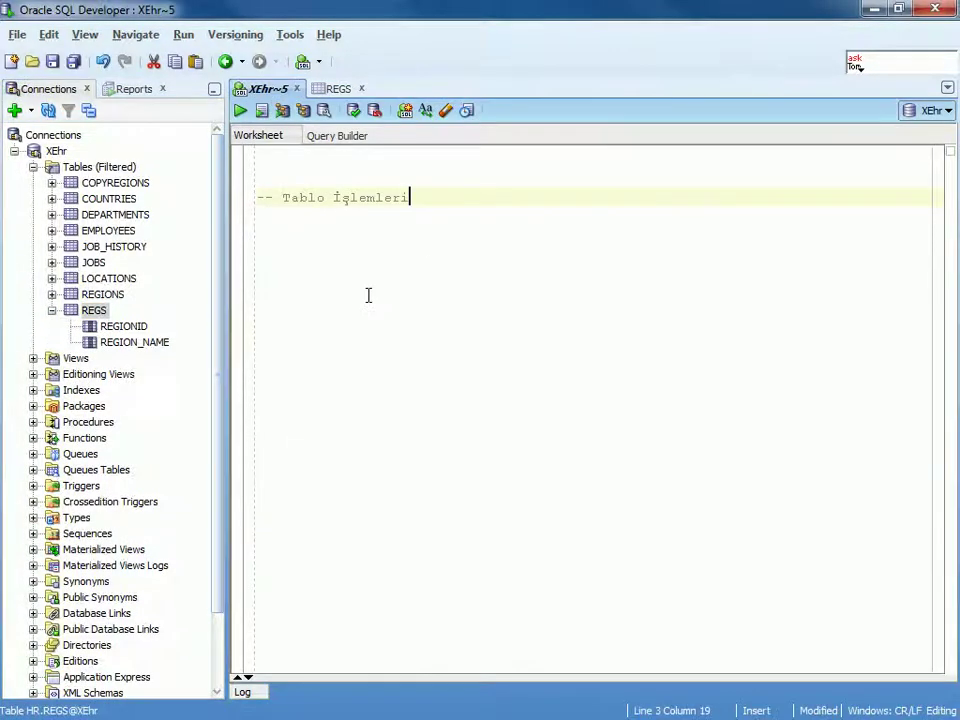
{"action": "key", "text": "Return"}
{"action": "key", "text": "Return"}
{"action": "type", "text": "INSERT INTO "}
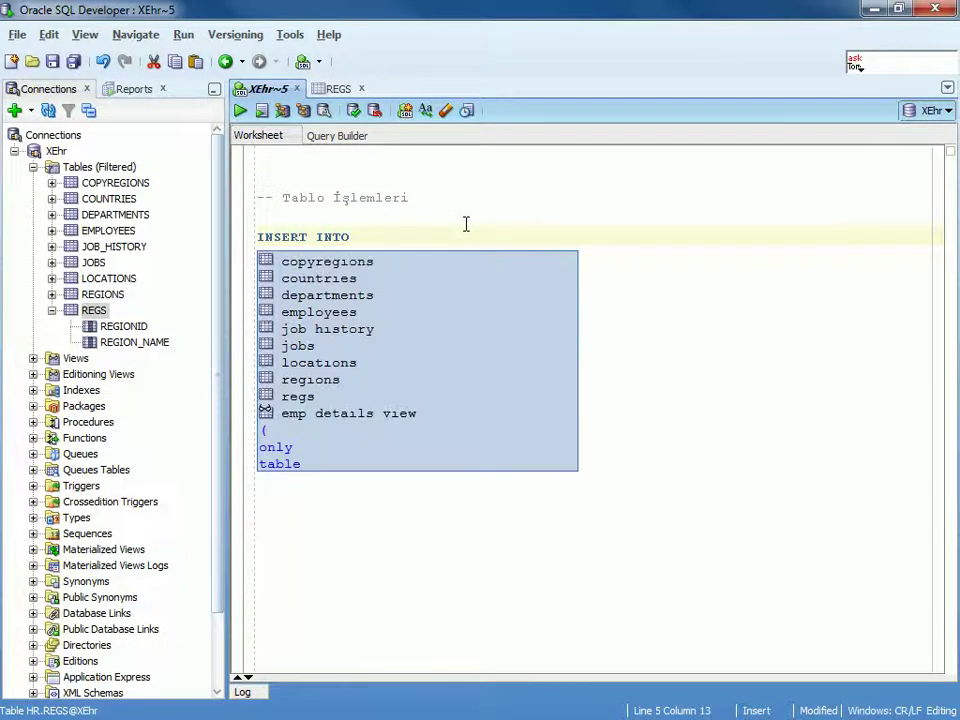
{"action": "type", "text": "Reg"}
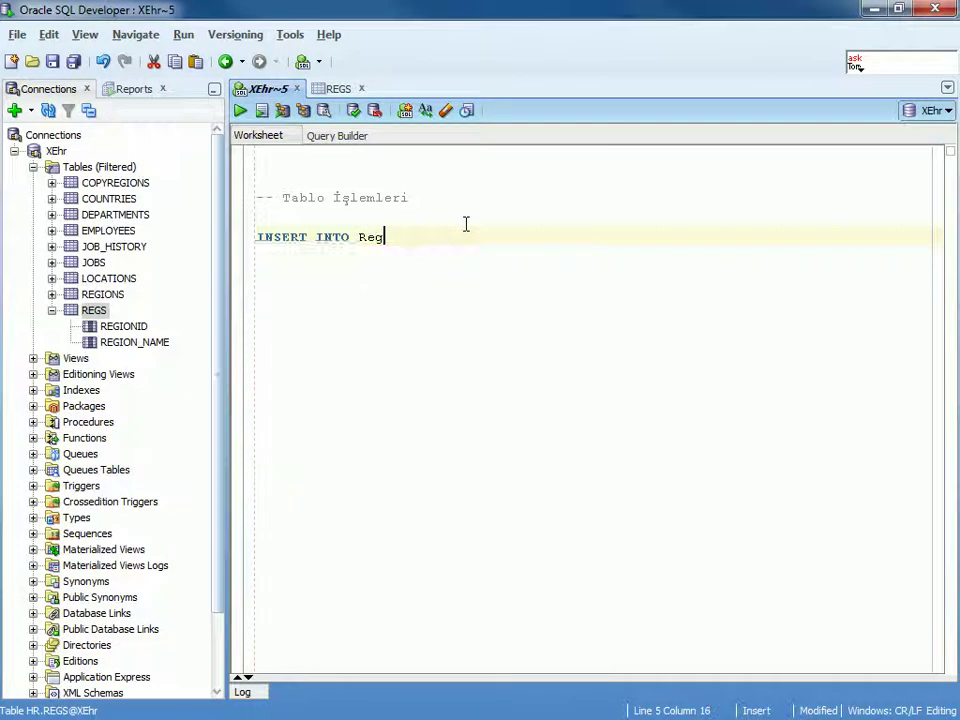
{"action": "type", "text": "s"}
{"action": "key", "text": "Return"}
{"action": "type", "text": "VALUES()1,'"}
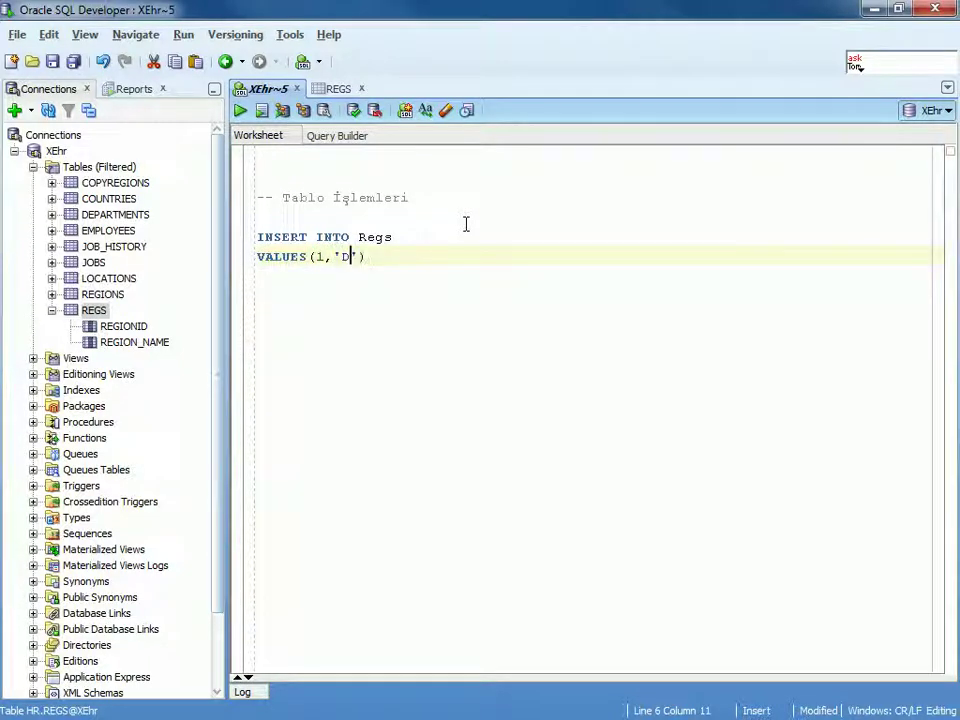
{"action": "type", "text": "Amerika"}
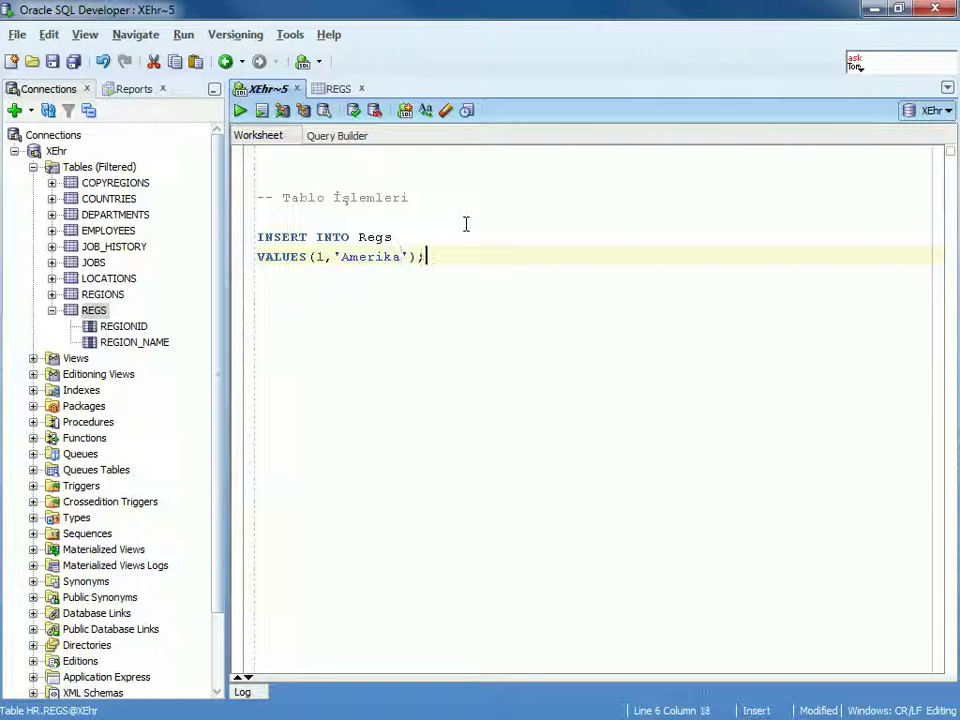
Select the whole 'Amerika' INSERT statement and run it to add the row to the Regs table
{"action": "key", "text": "ctrl+Return"}
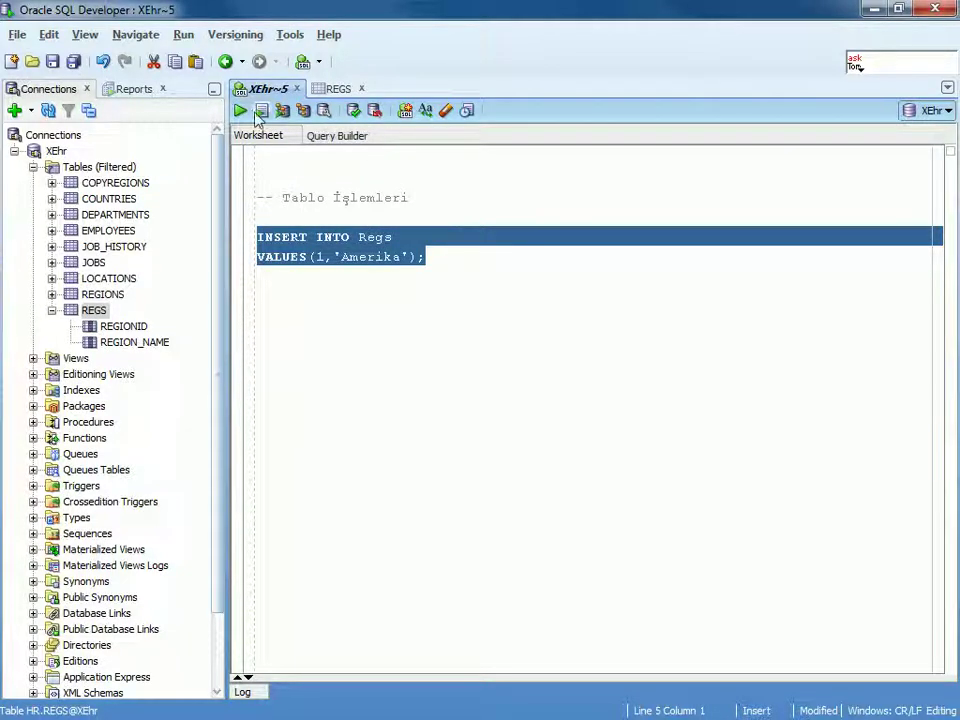
{"action": "left_click", "coordinate": [400, 257]}
{"action": "left_click_drag", "start_coordinate": [400, 257], "coordinate": [258, 237]}
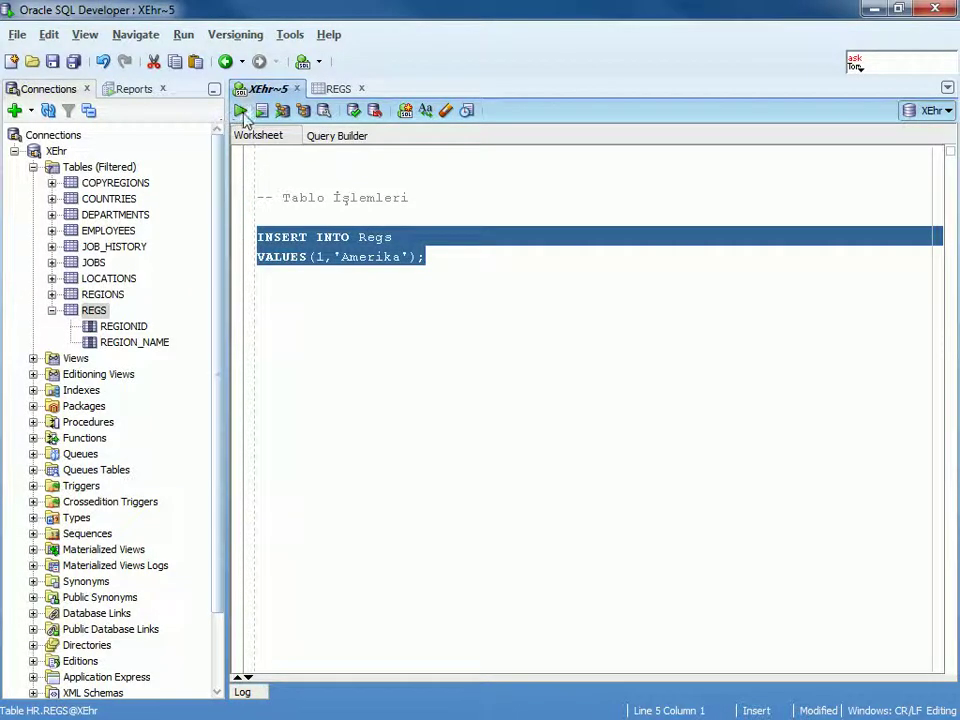
{"action": "left_click", "coordinate": [241, 112]}
Write SELECT * FROM Regs below the INSERT statement and run only that query
{"action": "left_click", "coordinate": [528, 293]}
{"action": "key", "text": "Return"}
{"action": "key", "text": "Return"}
{"action": "type", "text": "select * from "}
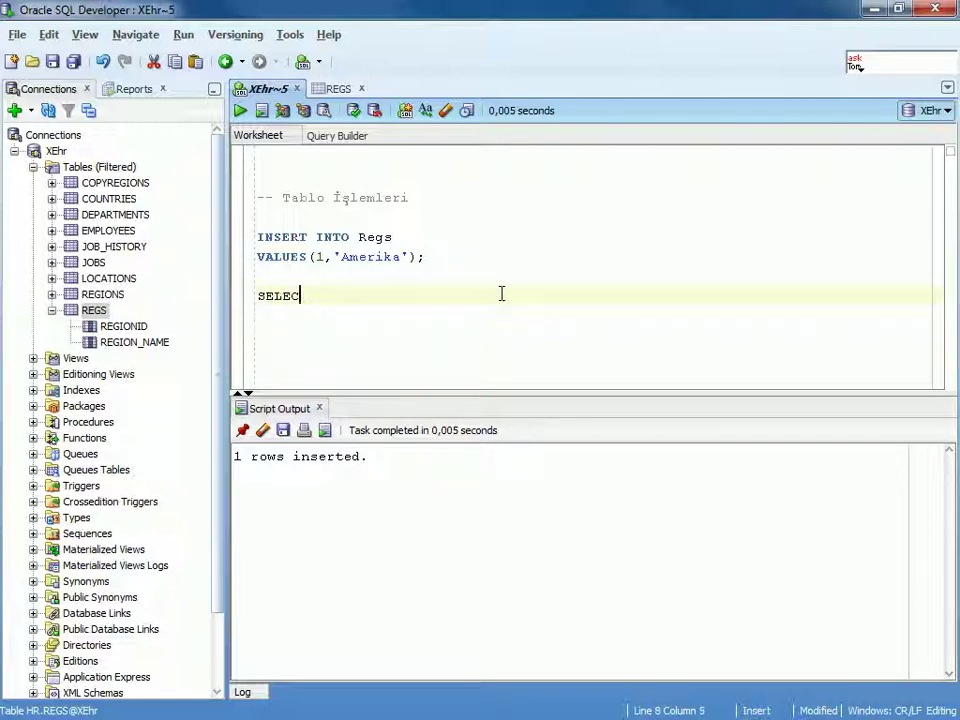
{"action": "type", "text": "Regs"}
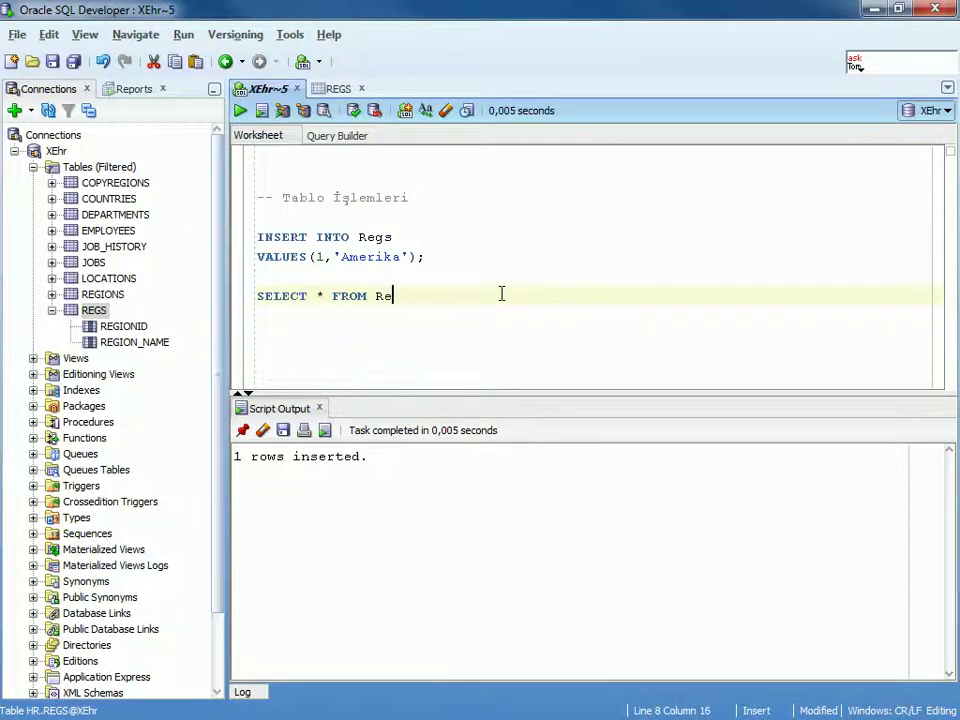
{"action": "key", "text": "shift+Home"}
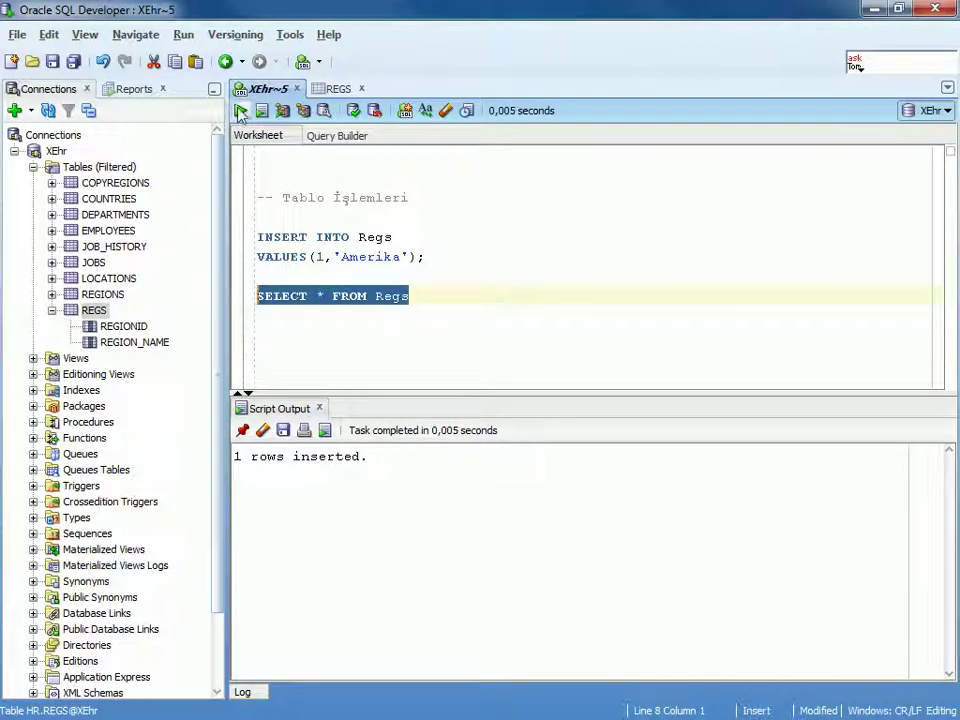
{"action": "key", "text": "ctrl+Return"}
{"action": "left_click", "coordinate": [446, 343]}
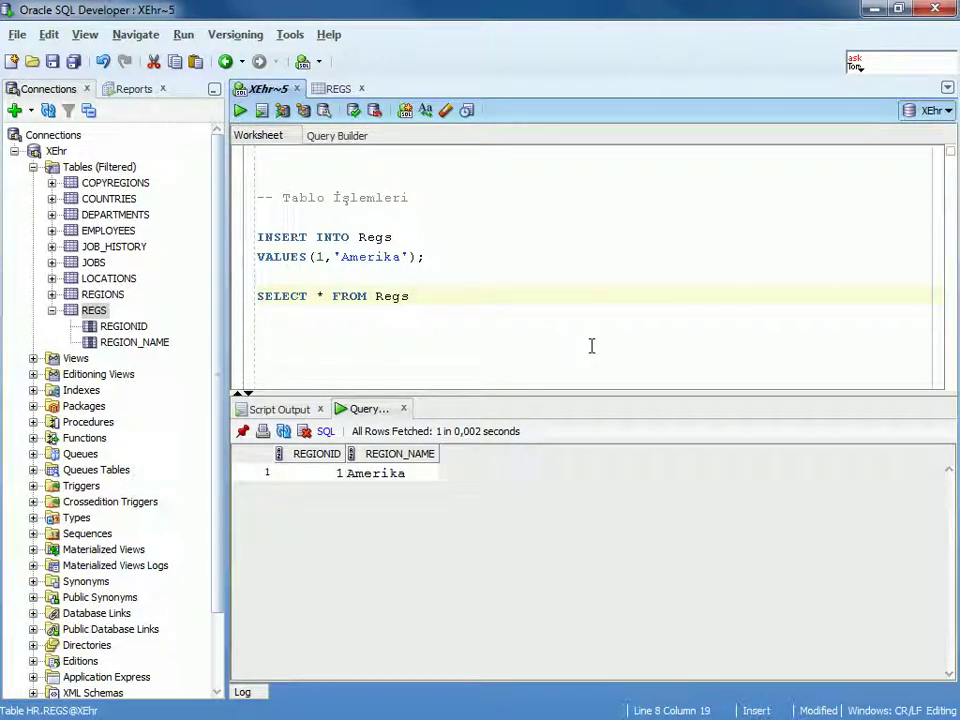
Duplicate the 'Amerika' INSERT statement below the SELECT query, leaving a blank line between them
{"action": "left_click_drag", "start_coordinate": [456, 259], "coordinate": [258, 237]}
{"action": "key", "text": "ctrl+c"}
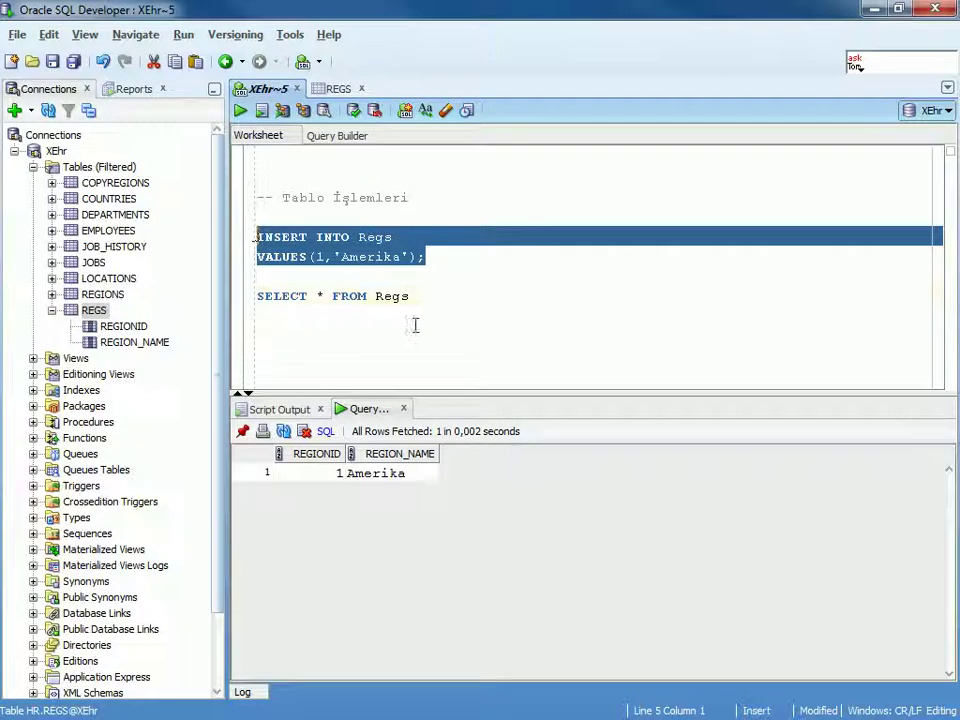
{"action": "left_click", "coordinate": [464, 332]}
{"action": "key", "text": "Return"}
{"action": "key", "text": "Return"}
{"action": "key", "text": "ctrl+v"}
{"action": "key", "text": "Up"}
Add the column list (REGIONID, REGION_NAME) after Regs in the copied INSERT statement
{"action": "type", "text": "("}
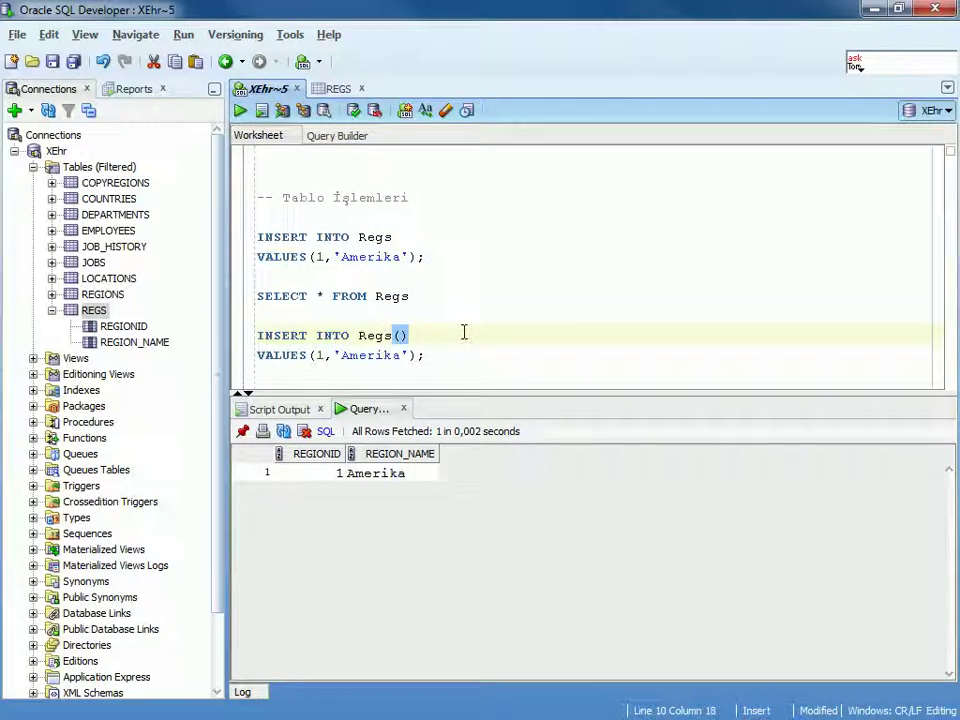
{"action": "type", "text": "Re"}
{"action": "type", "text": "GIONID"}
{"action": "type", "text": ", REGIONNAME"}
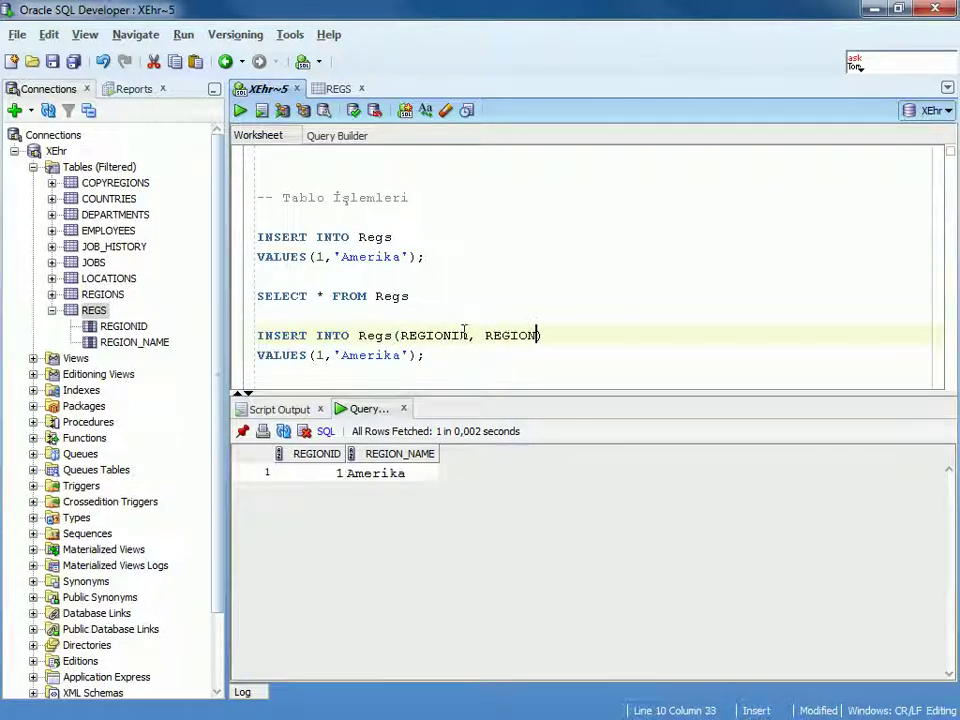
{"action": "key", "text": "Left"}
{"action": "key", "text": "Left"}
{"action": "key", "text": "Left"}
{"action": "key", "text": "Left"}
{"action": "type", "text": "_"}
{"action": "key", "text": "Down"}
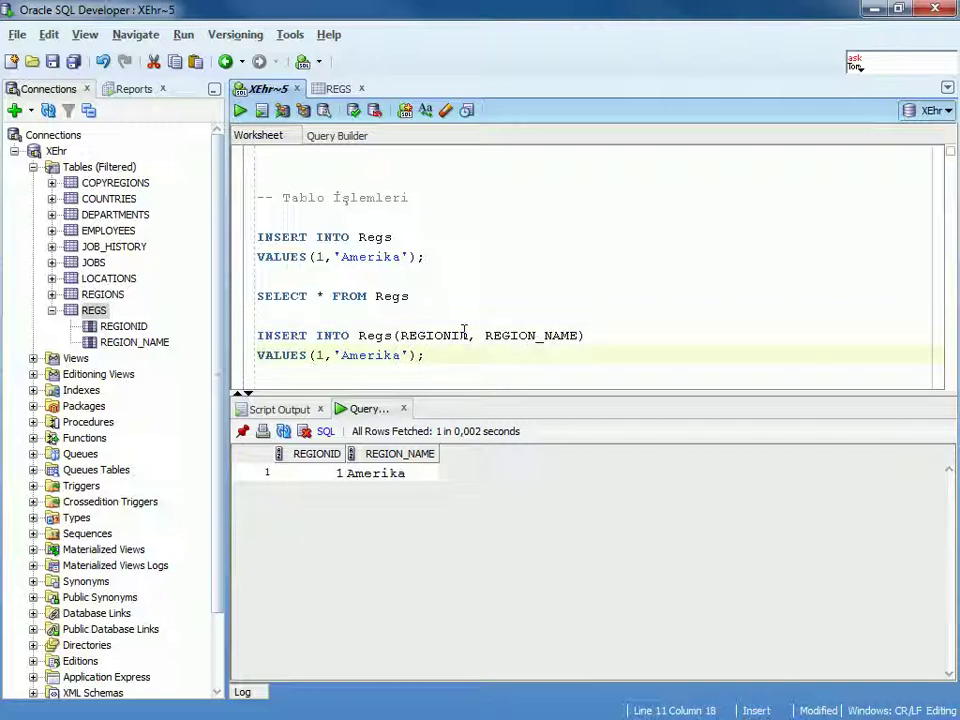
Change the copied INSERT statement's values to 2 and 'Afrika'
{"action": "key", "text": "BackSpace"}
{"action": "key", "text": "BackSpace"}
{"action": "key", "text": "BackSpace"}
{"action": "key", "text": "BackSpace"}
{"action": "key", "text": "BackSpace"}
{"action": "key", "text": "BackSpace"}
{"action": "type", "text": "Frika"}
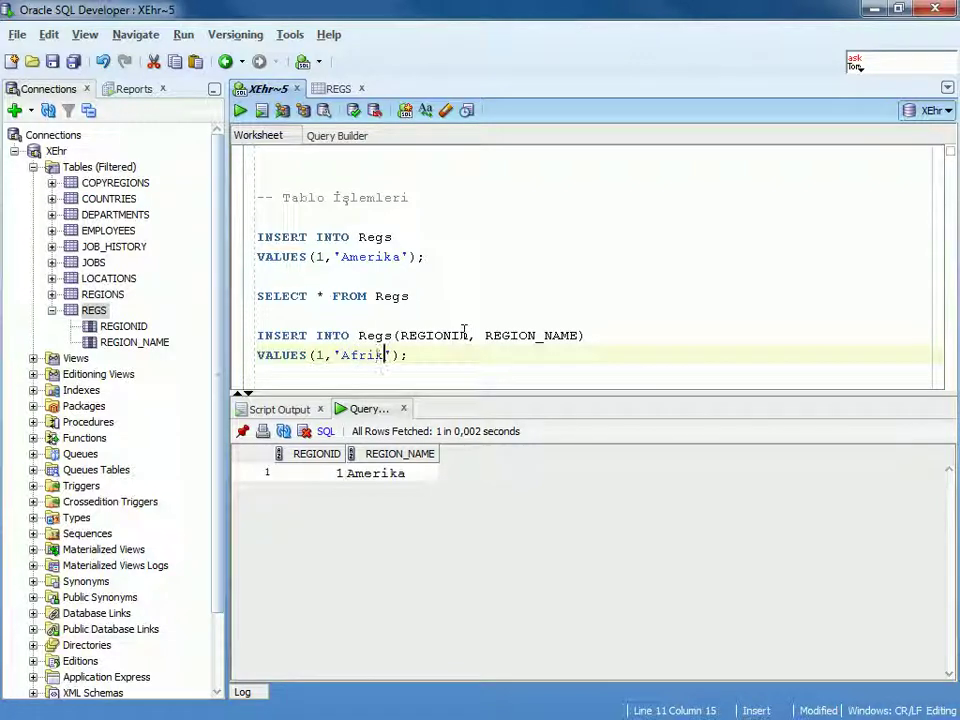
{"action": "key", "text": "BackSpace"}
{"action": "type", "text": "2"}
Select both lines of the 'Afrika' INSERT statement and run only that statement as a script
{"action": "key", "text": "End"}
{"action": "key", "text": "shift+Up"}
{"action": "key", "text": "shift+Home"}
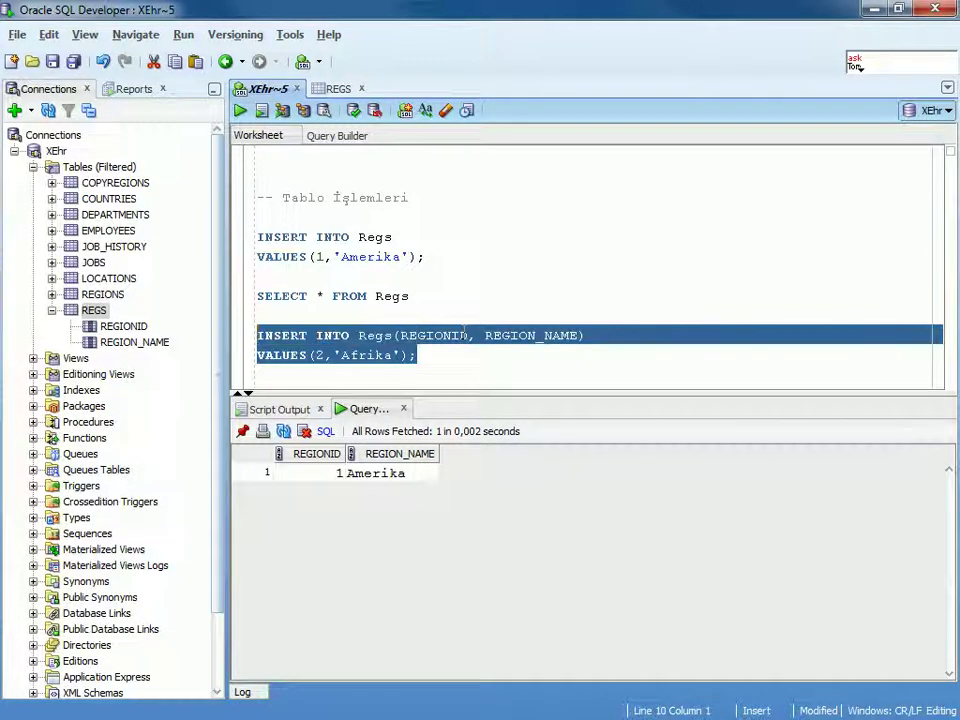
{"action": "key", "text": "F5"}
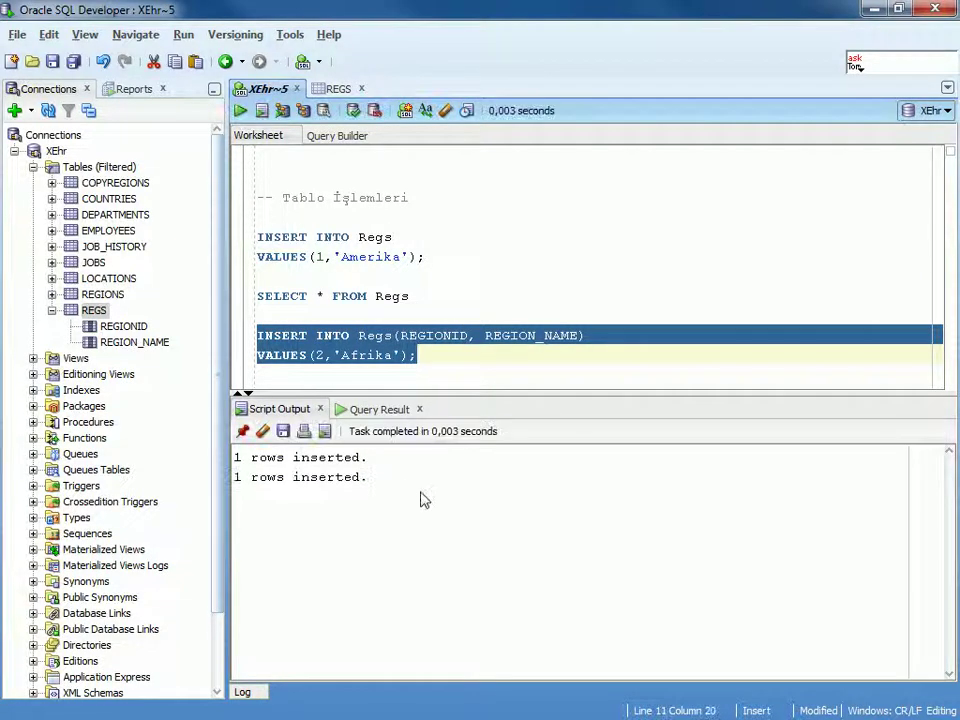